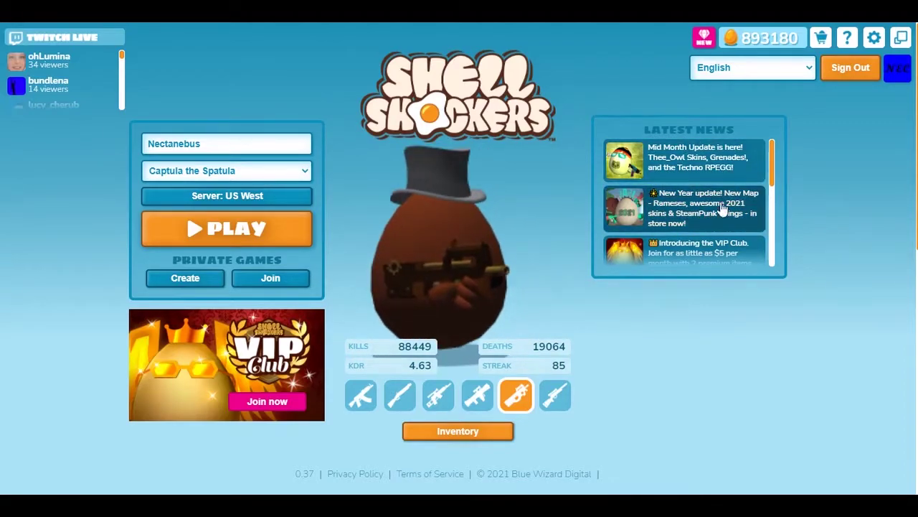
Join a public Shell Shockers match to check its frame rate, and close the game window
left_click(251, 236)
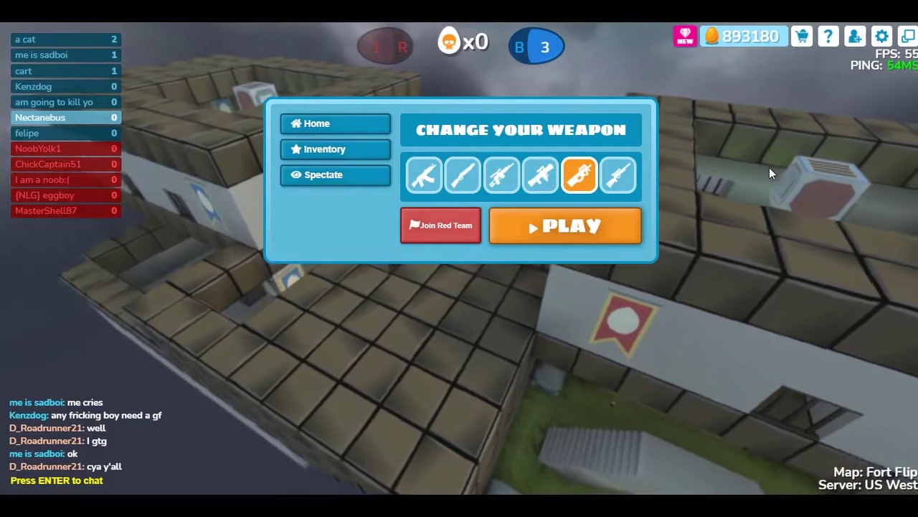
right_click(446, 504)
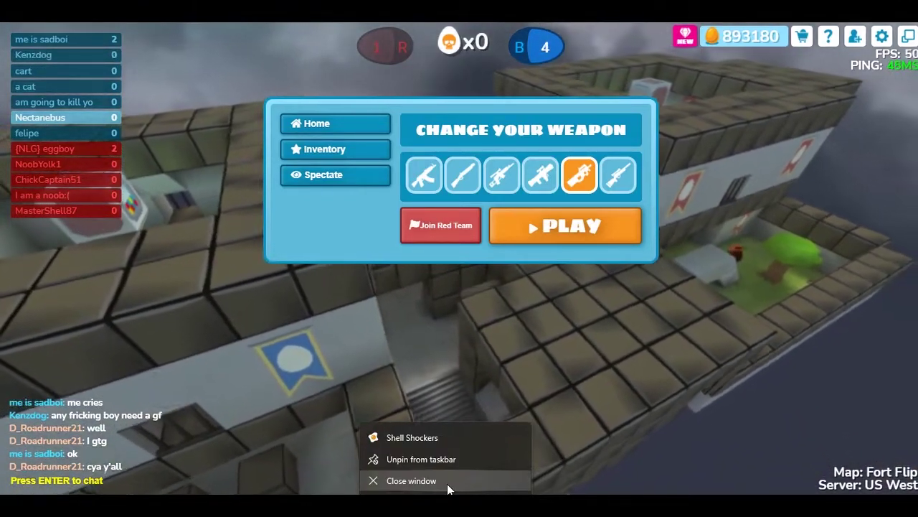
left_click(447, 480)
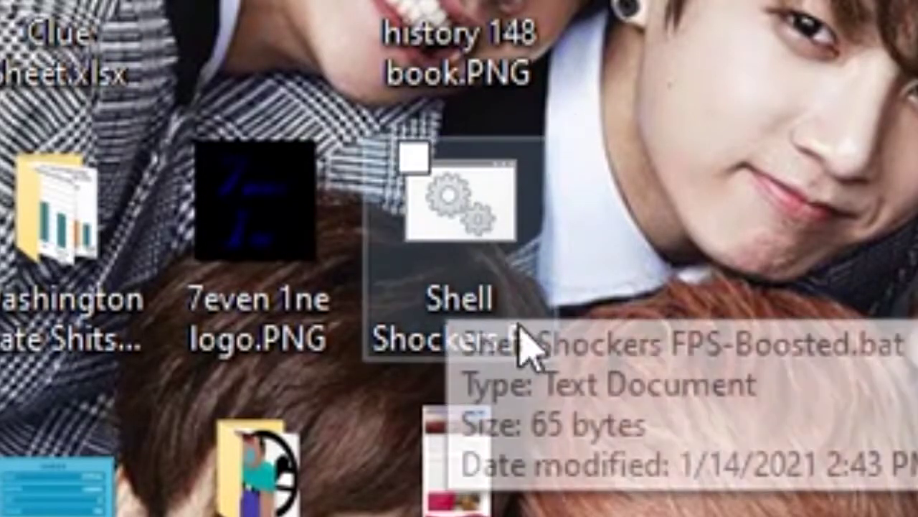
Create a new text document on the desktop and name it Shell Shockers Unlimited FPS
right_click(372, 226)
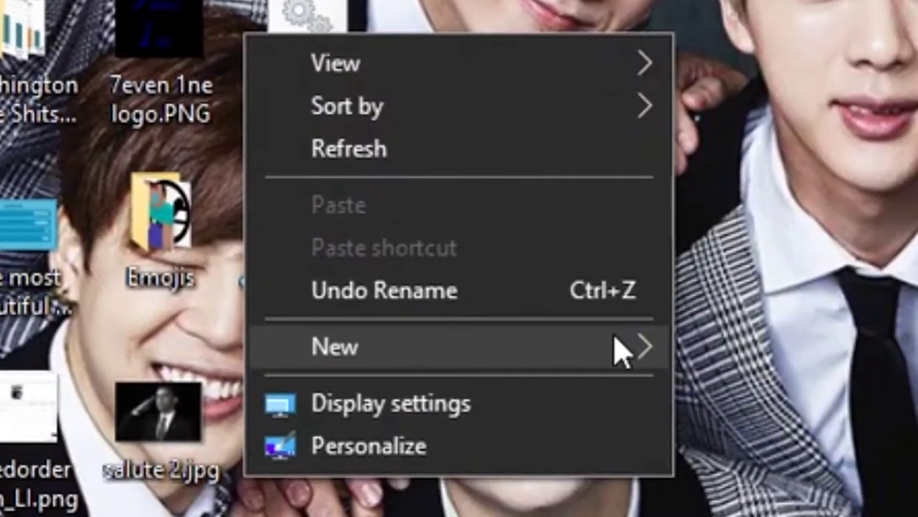
mouse_move(789, 516)
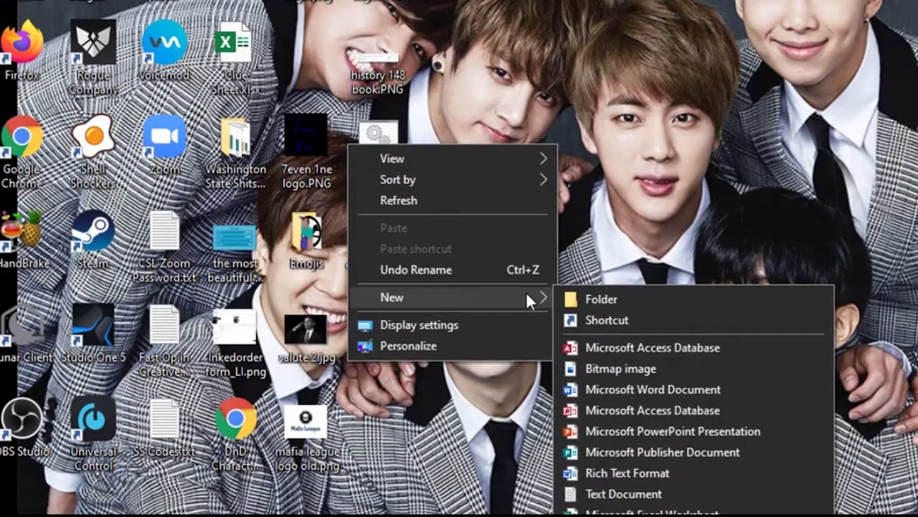
left_click(476, 116)
right_click(476, 116)
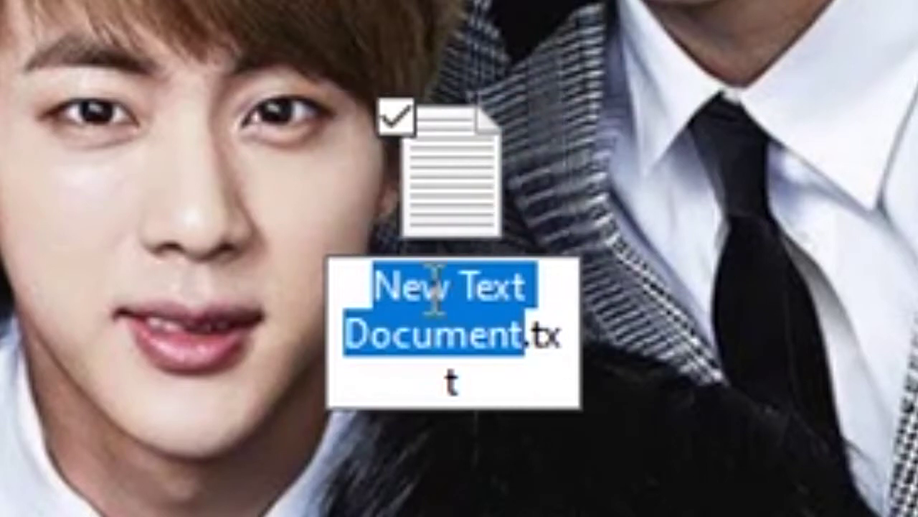
type("Shell Shockers Unlimited FPS")
key("Return")
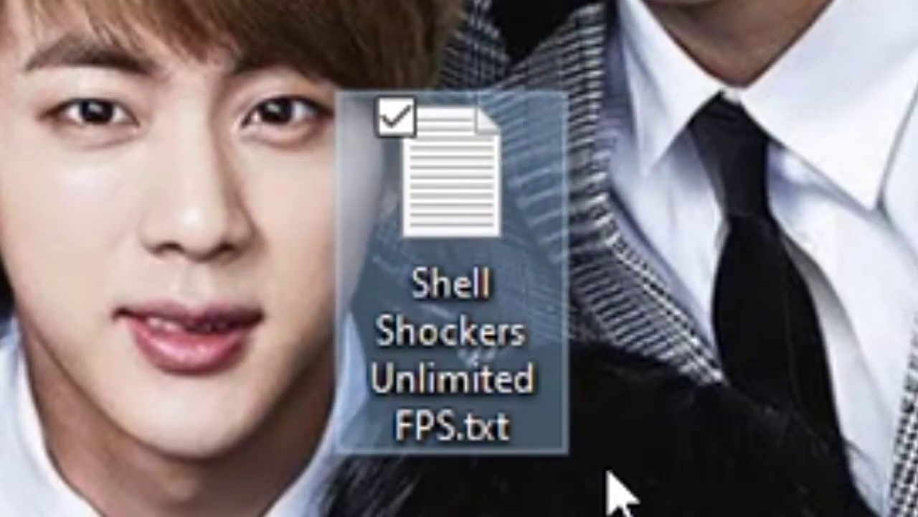
Open the Shell Shockers Unlimited FPS text file and write the command start chrome --args in it
double_click(463, 260)
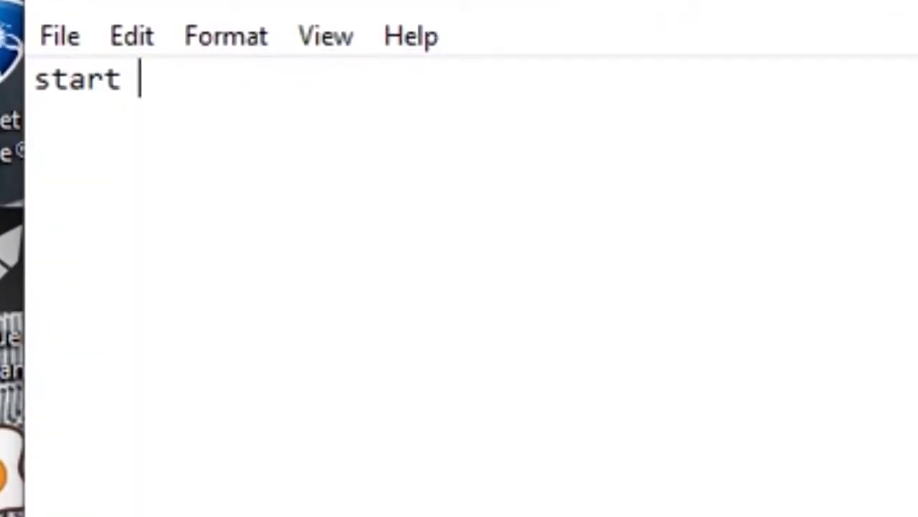
type("chrome")
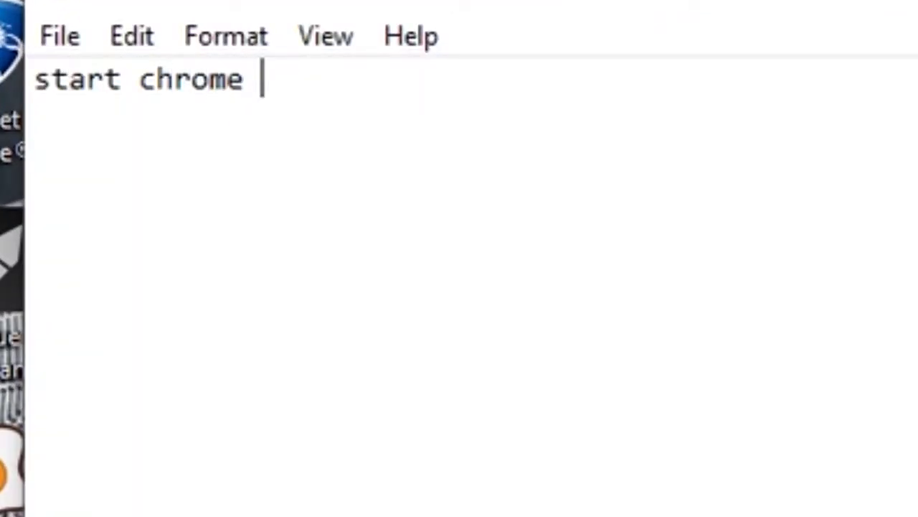
type(" --args")
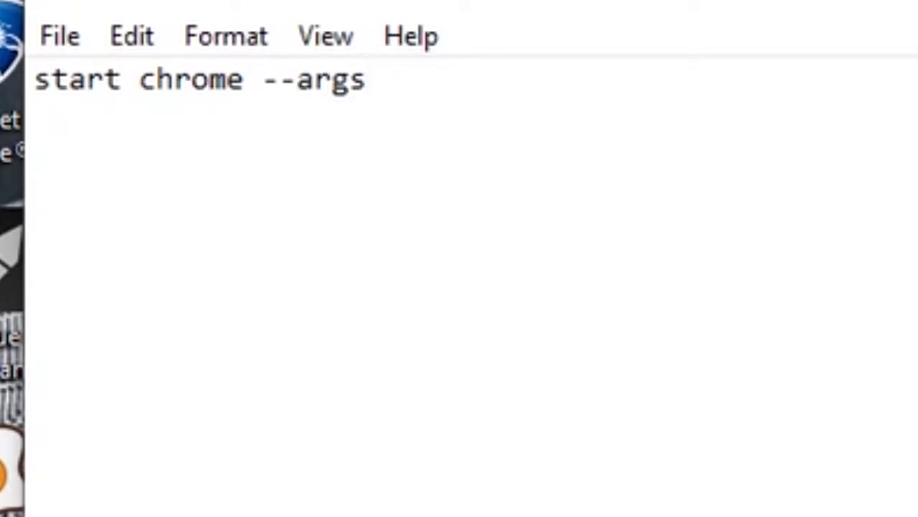
Add the flag --disable-frame-rate-limit to the Chrome start command
type(" --")
type("disalb")
key("BackSpace")
key("BackSpace")
key("BackSpace")
key("BackSpace")
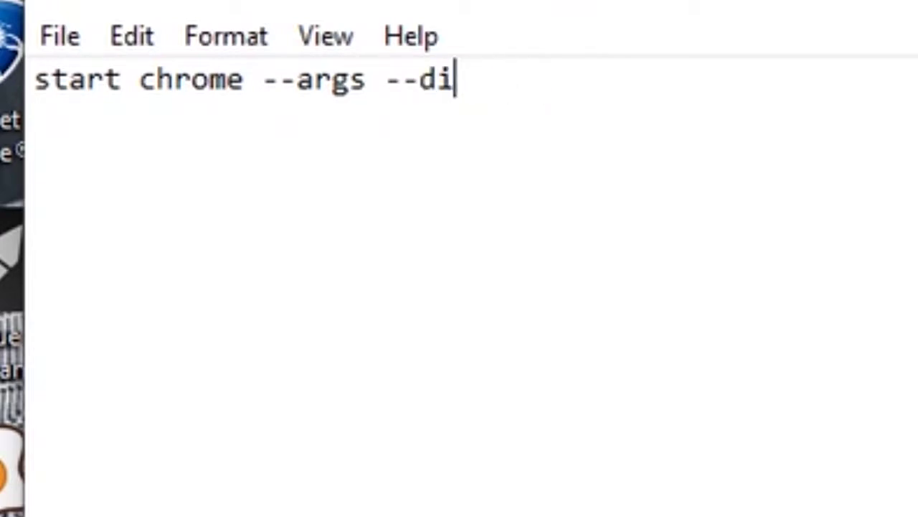
key("BackSpace")
key("BackSpace")
type("disable-")
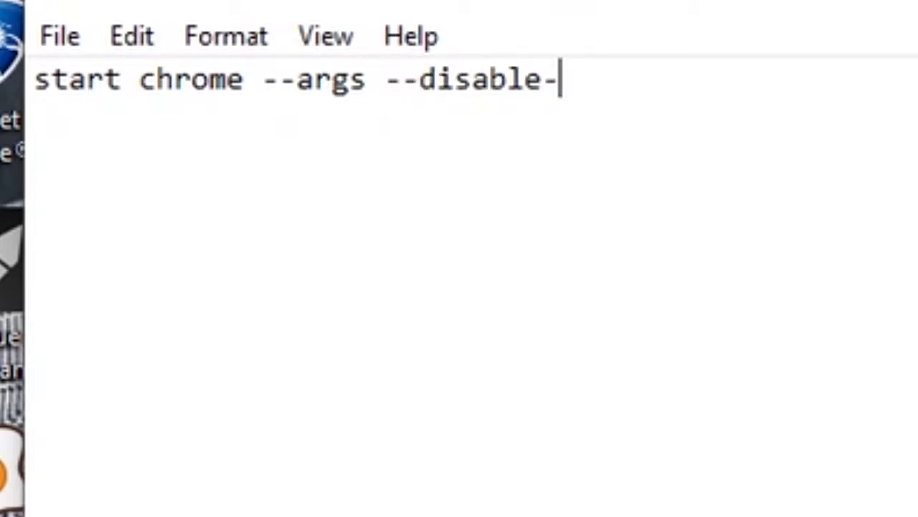
type("frame-rate-limit")
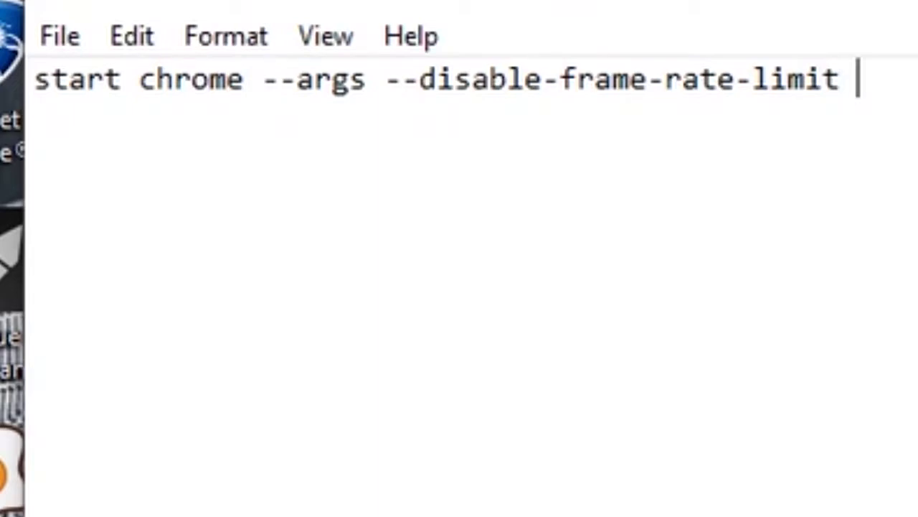
Append the flag --disable-gpu-vsync at the end of the command line
type("--")
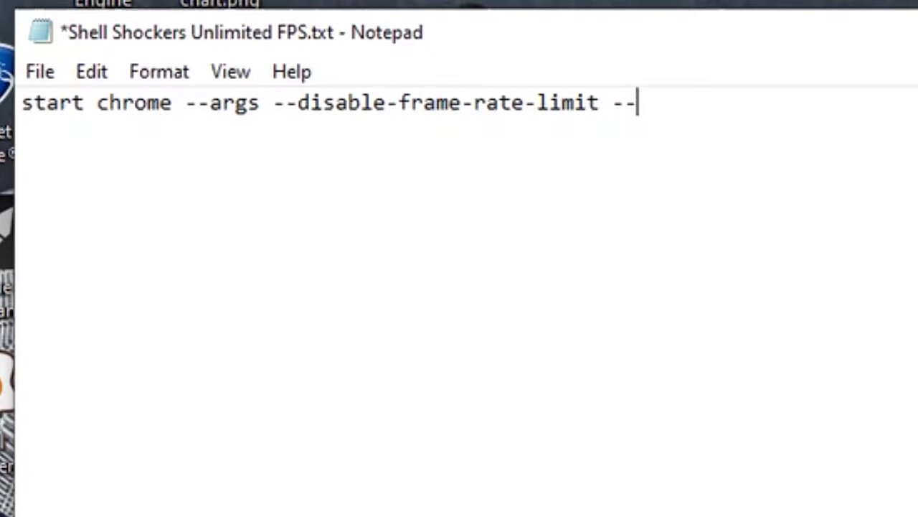
type("disalbe-")
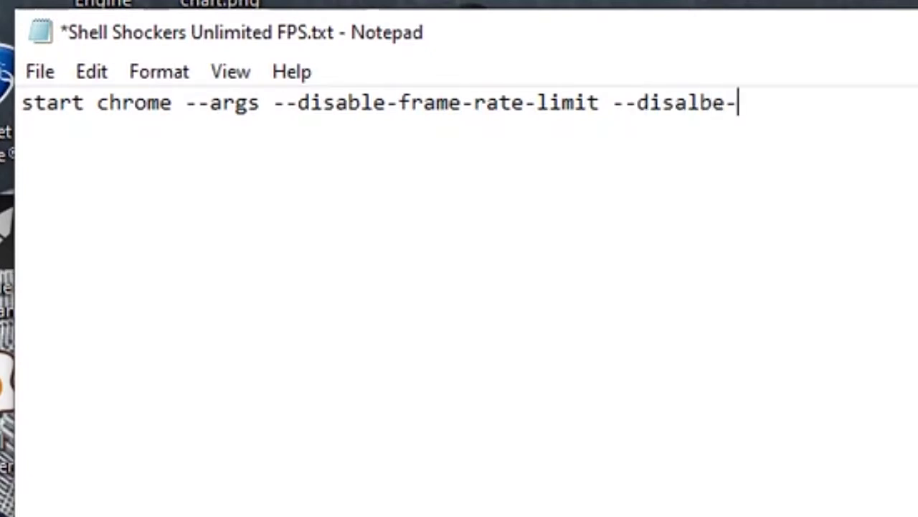
key("BackSpace")
key("BackSpace")
key("BackSpace")
key("BackSpace")
type("ble-gpy")
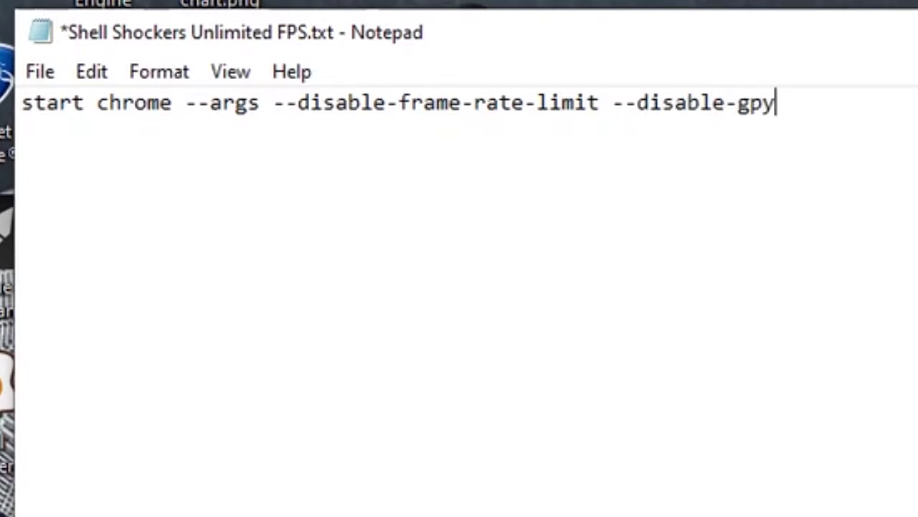
key("BackSpace")
type("u-vsync")
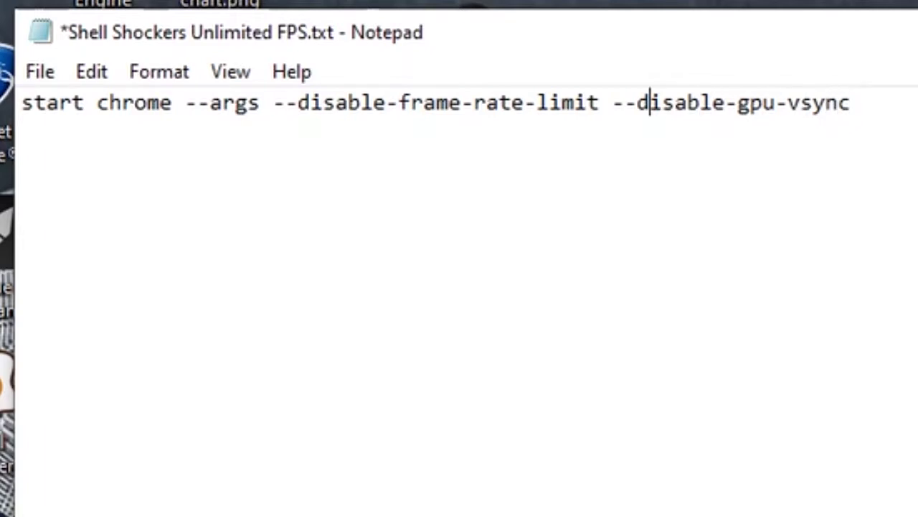
Check the spacing between the flags in the command line and save the text file
left_click(423, 102)
left_click(575, 103)
left_click(40, 72)
left_click(110, 213)
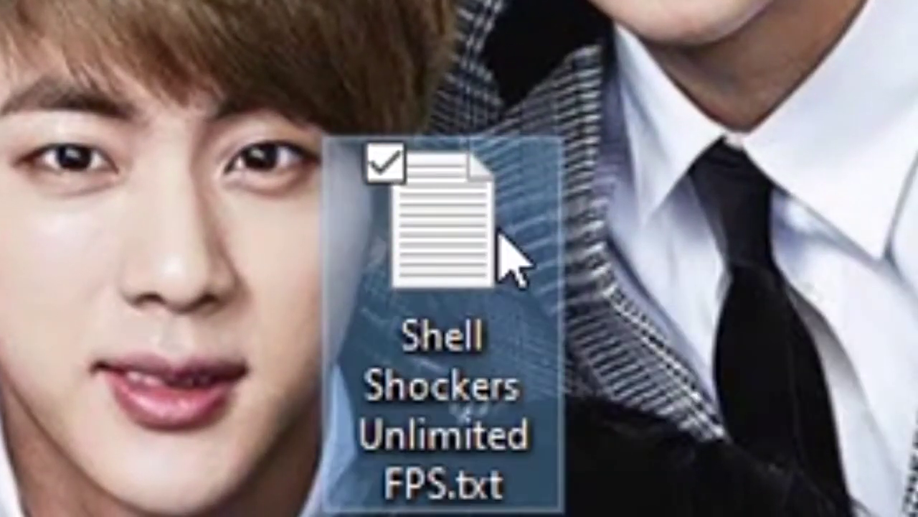
Open File Explorer and display its view options
key("super")
left_click(595, 410)
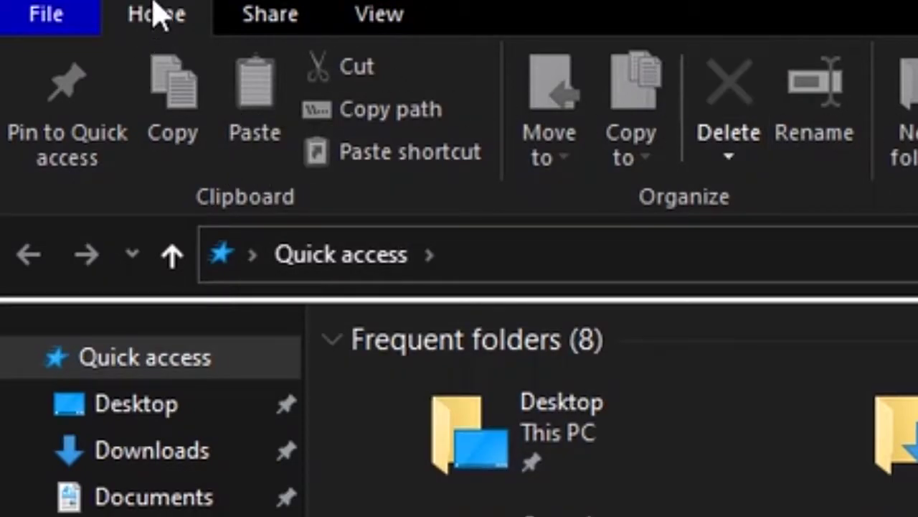
left_click(360, 27)
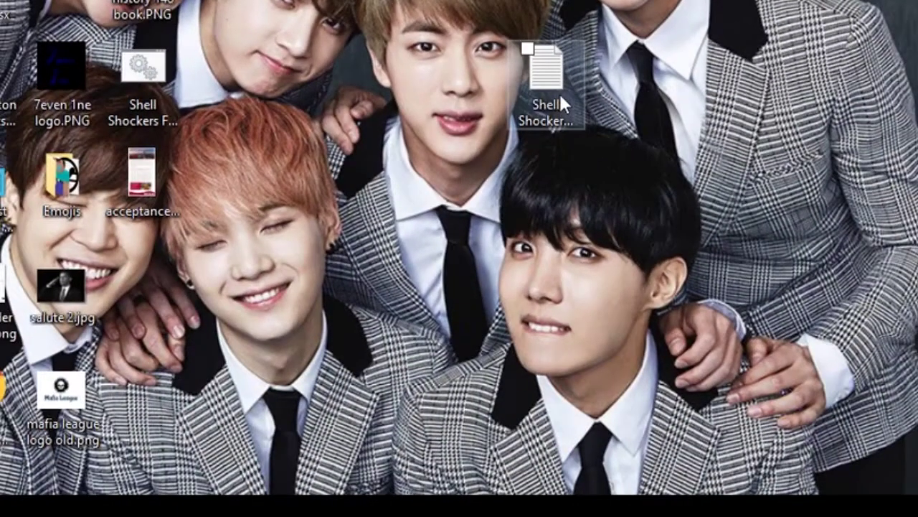
Rename the desktop text file to Shell Shockers Unlimited FPS.bat and accept the extension change
left_click(560, 99)
right_click(559, 99)
left_click(408, 447)
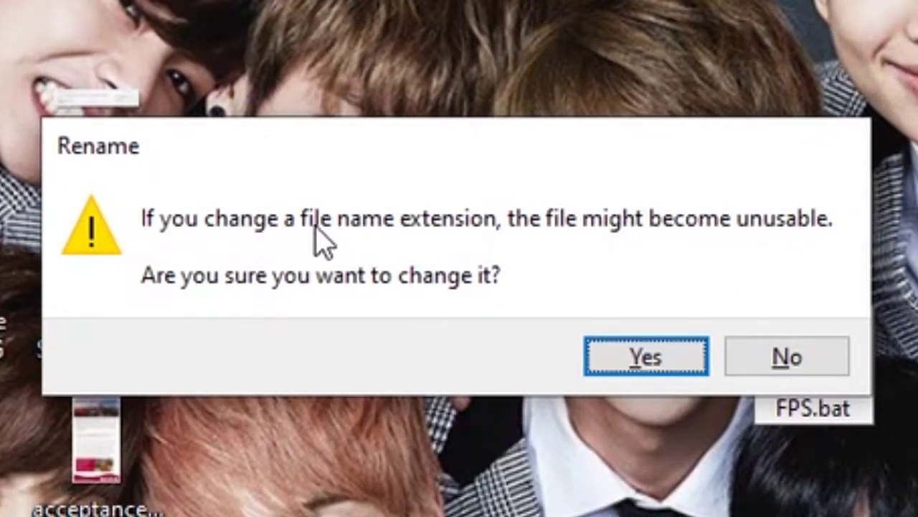
left_click(641, 353)
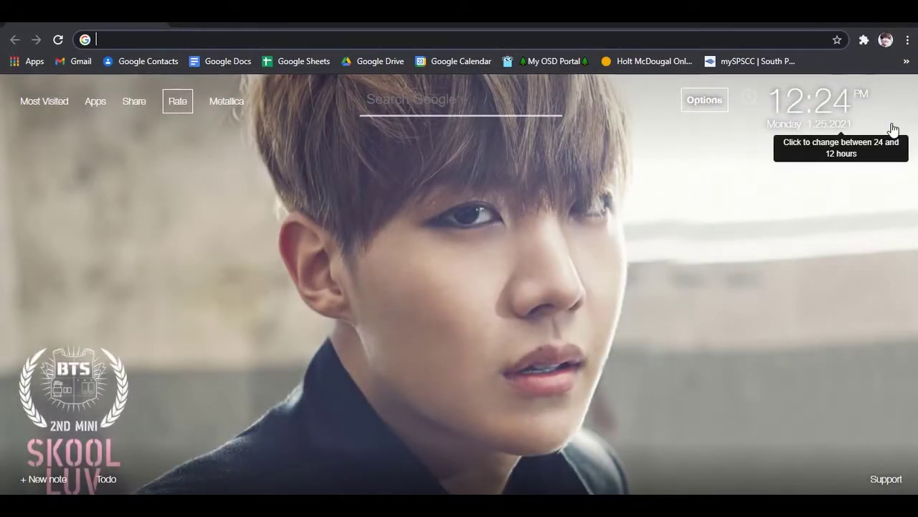
Load the Shell Shockers site, shellshock.io, in the Chrome window
left_click(470, 38)
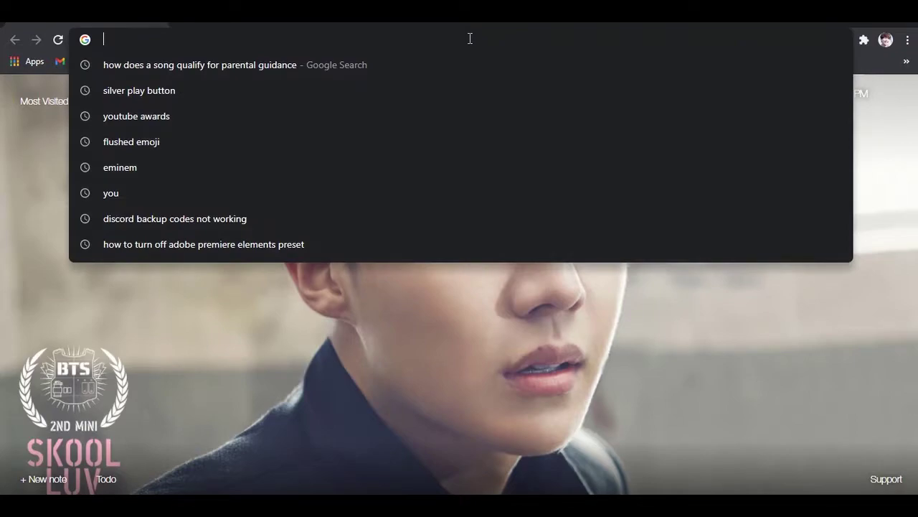
type("shell")
key("Return")
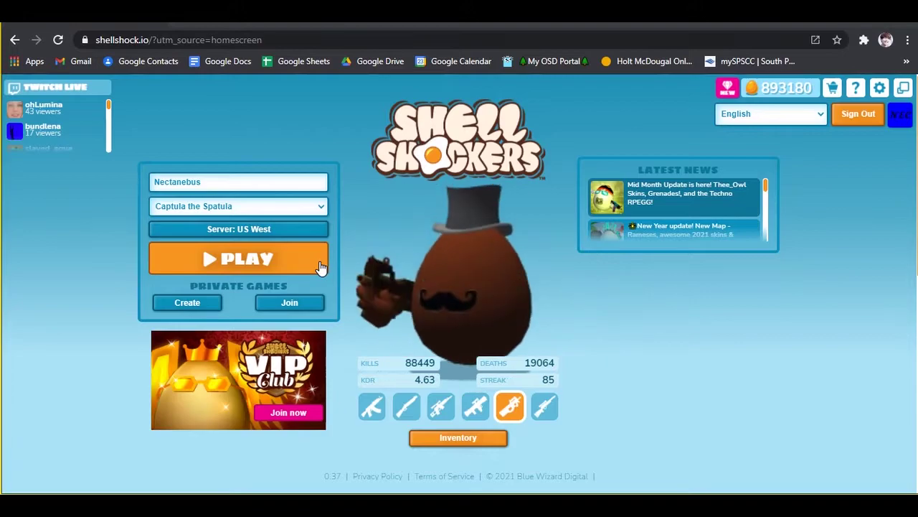
Create a Free For All private game on Castle Arena, move, shoot and reload to test the frame rate, and leave the match
left_click(188, 303)
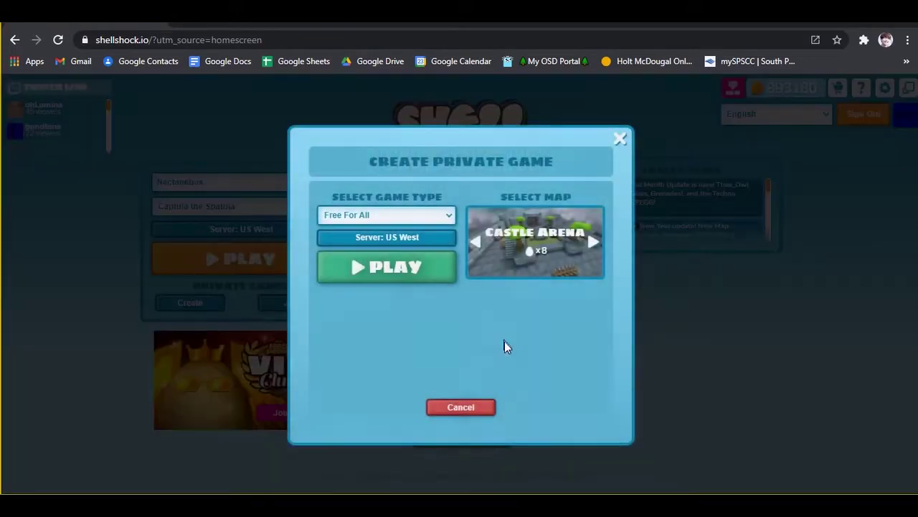
left_click(423, 267)
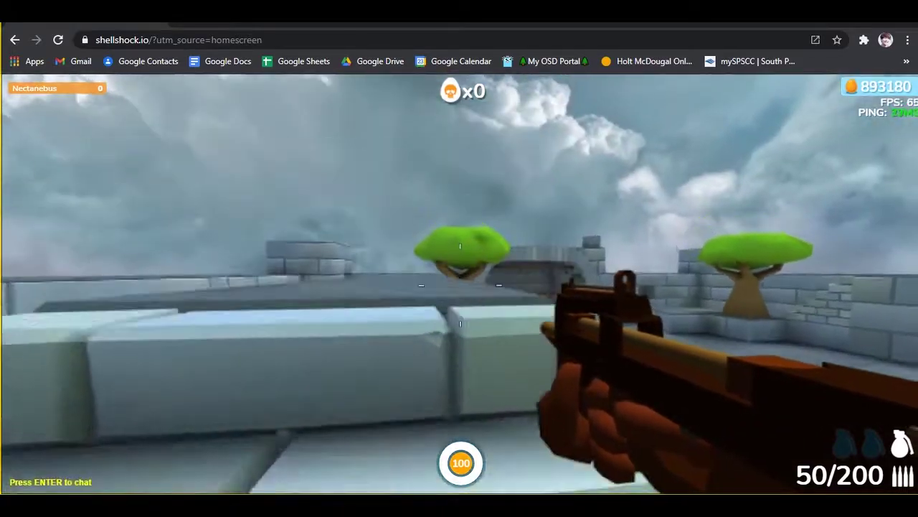
key("w")
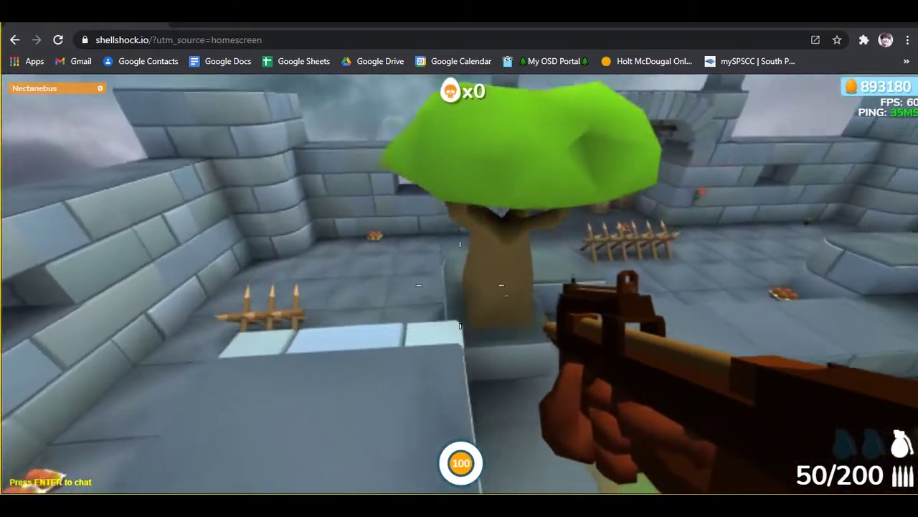
key("w")
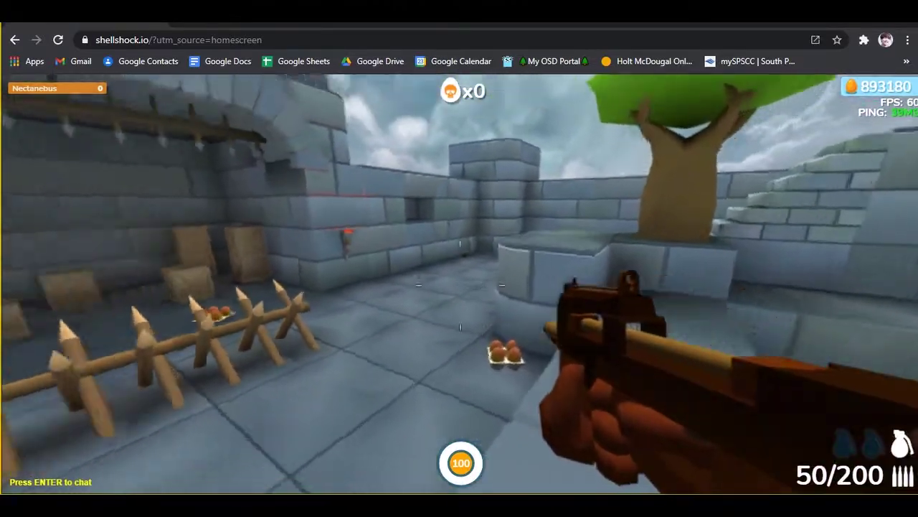
left_click(460, 285)
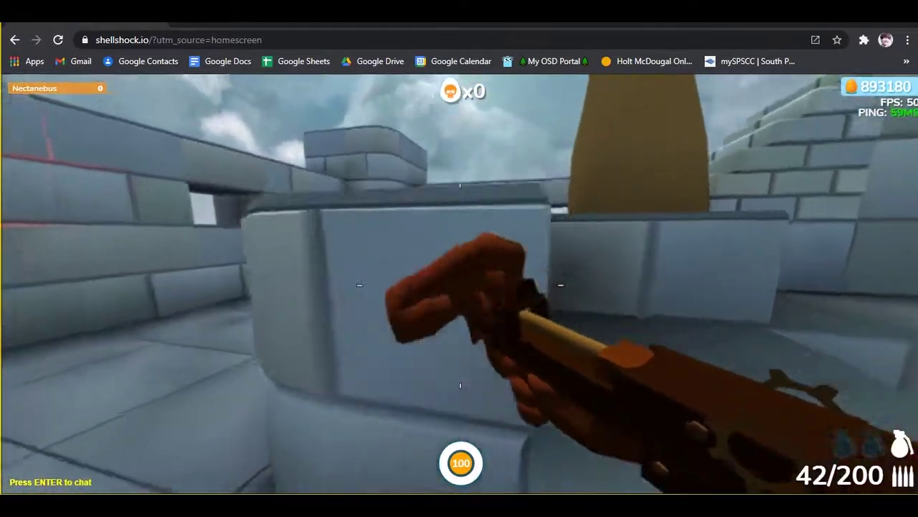
key("w")
key("r")
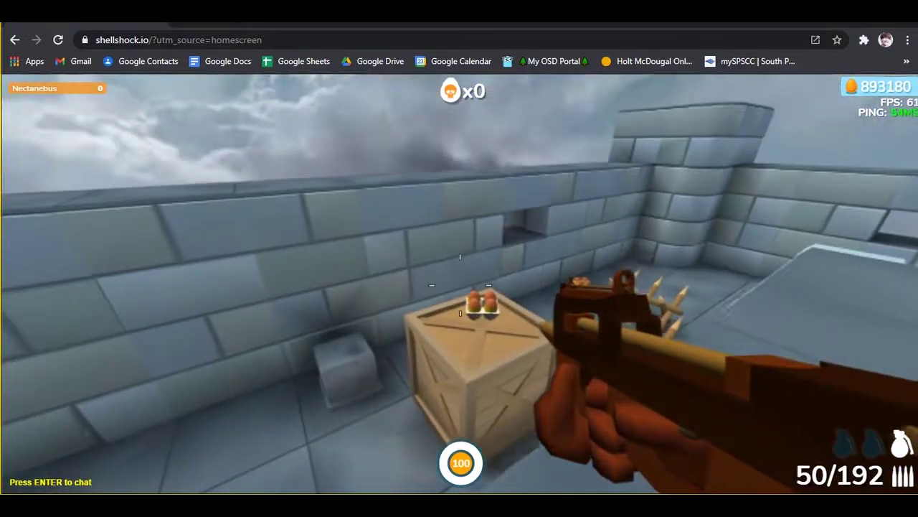
key("Escape")
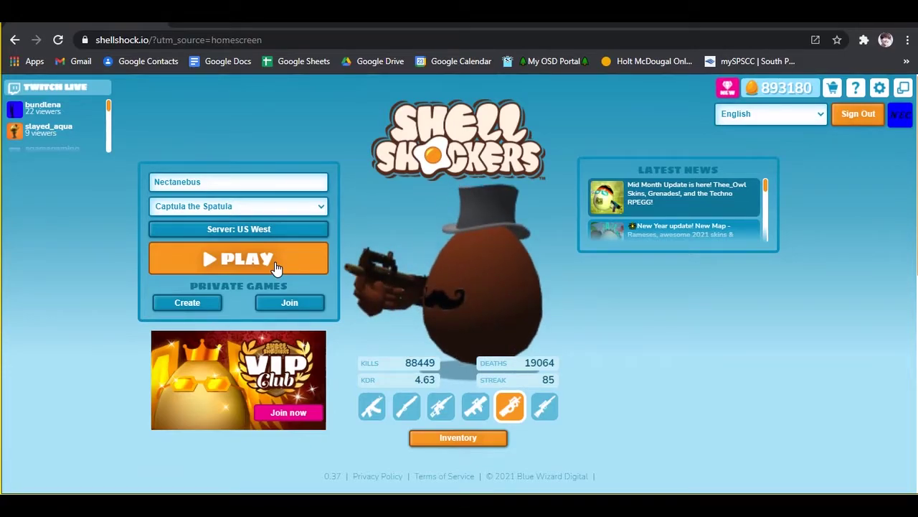
Join a public match on the US West server and move around and shoot to test the frame rate
left_click(277, 267)
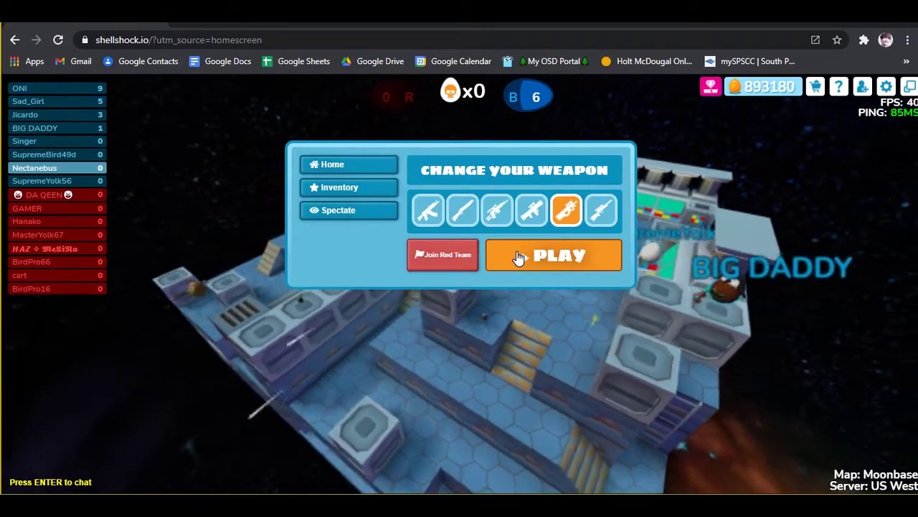
left_click(519, 258)
key("w")
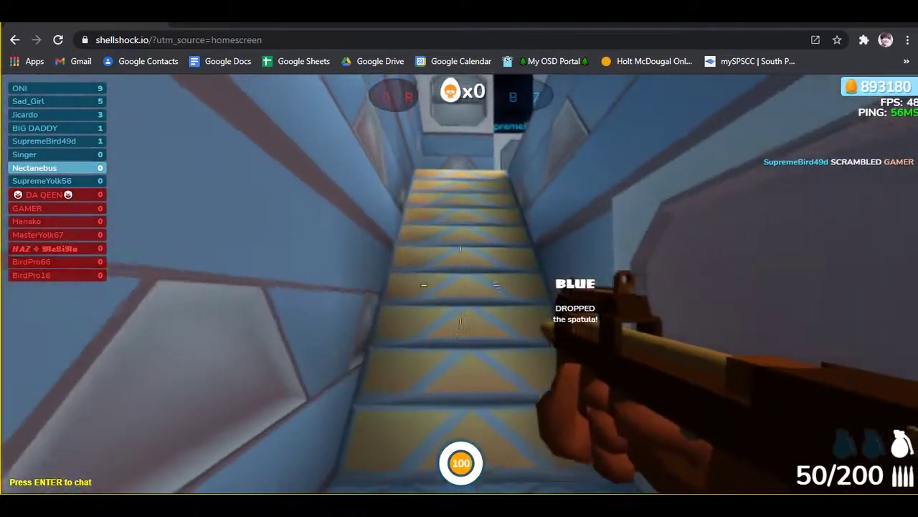
key("w")
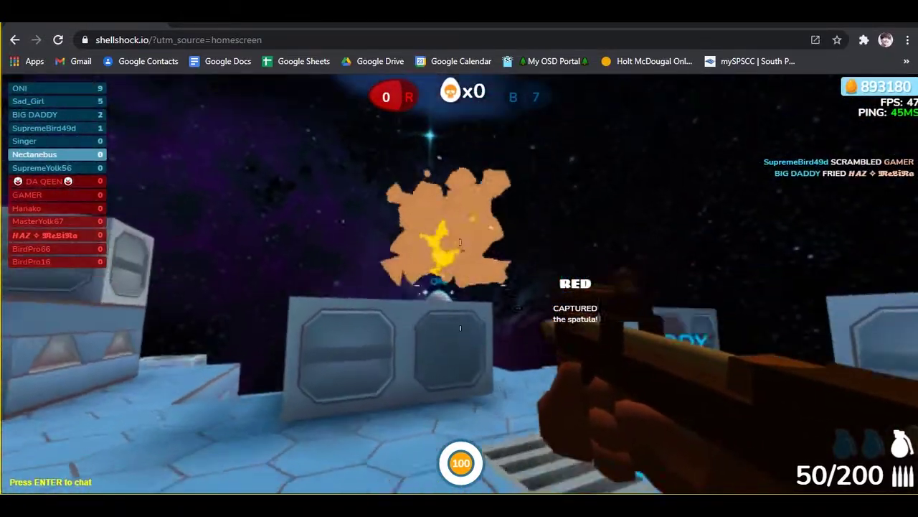
left_click(460, 285)
key("w")
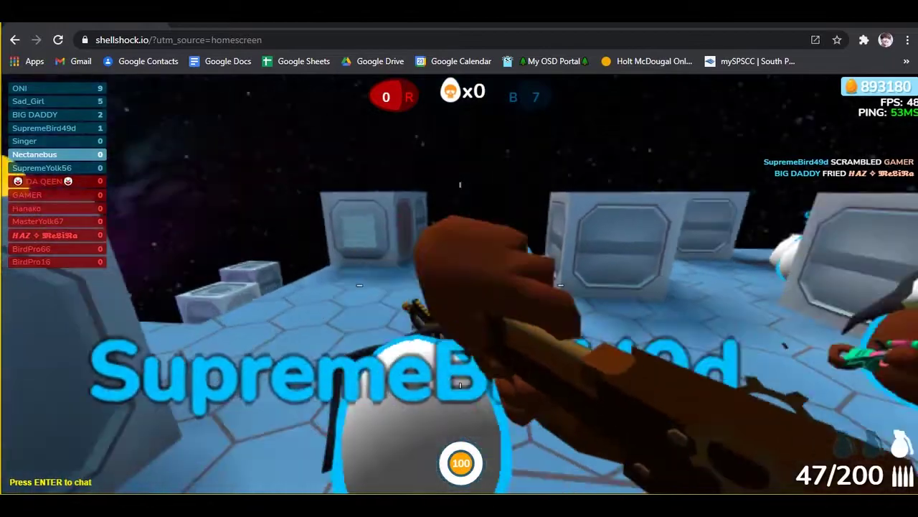
Reload, cross the space-station map, shoot the enemy near the ramp and collect the ammo to keep testing the frame rate
key("r")
key("w")
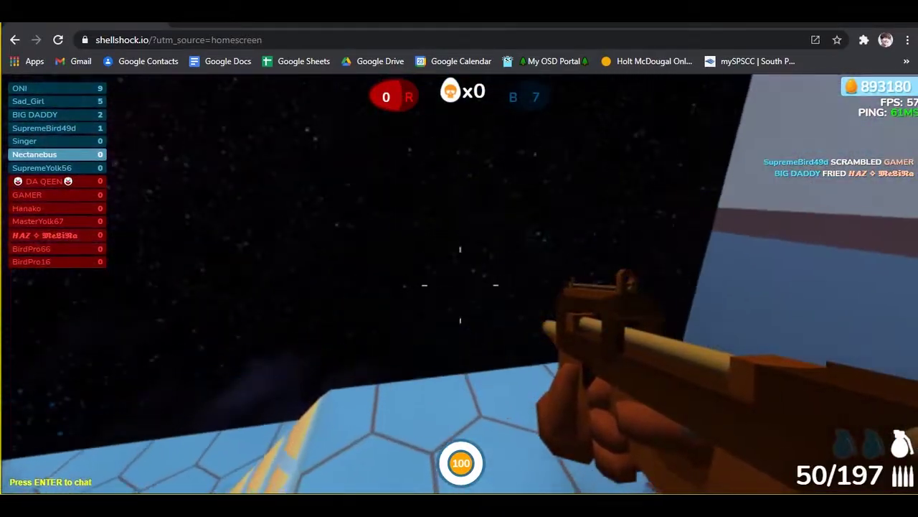
key("w")
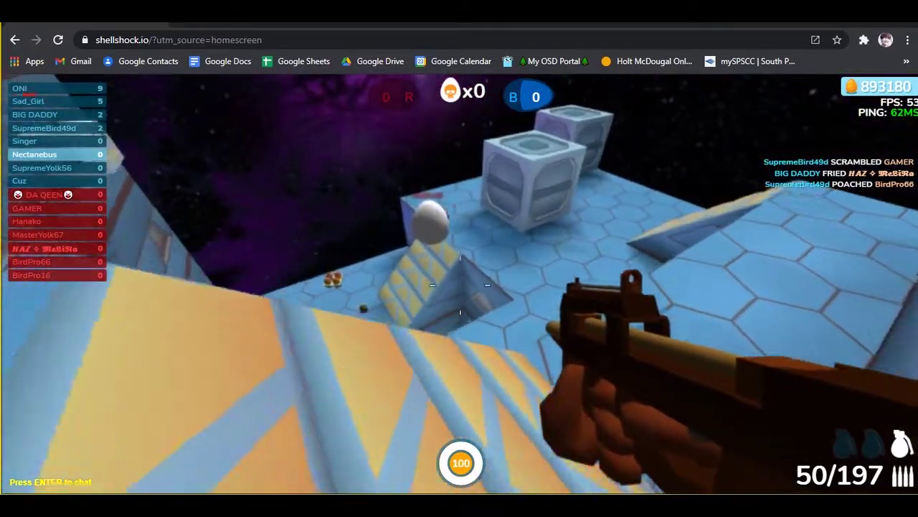
left_click_drag(460, 285, 460, 285)
key("w")
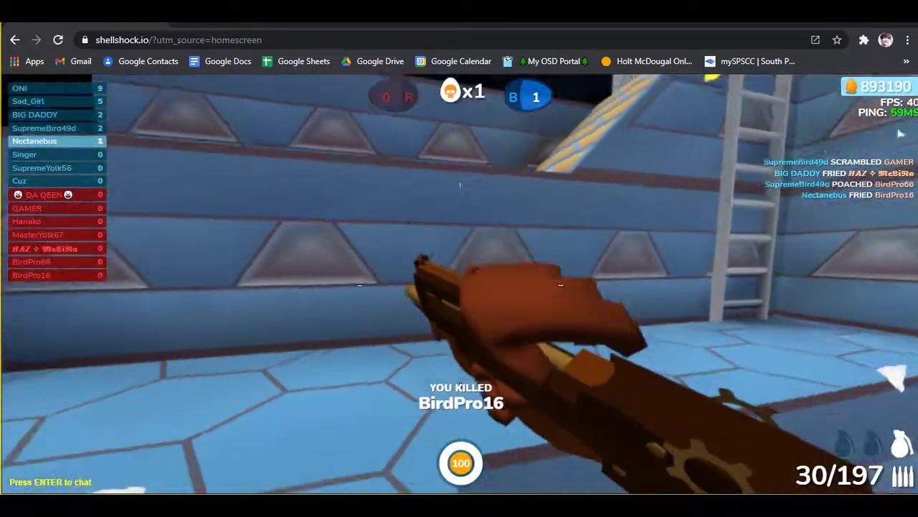
key("w")
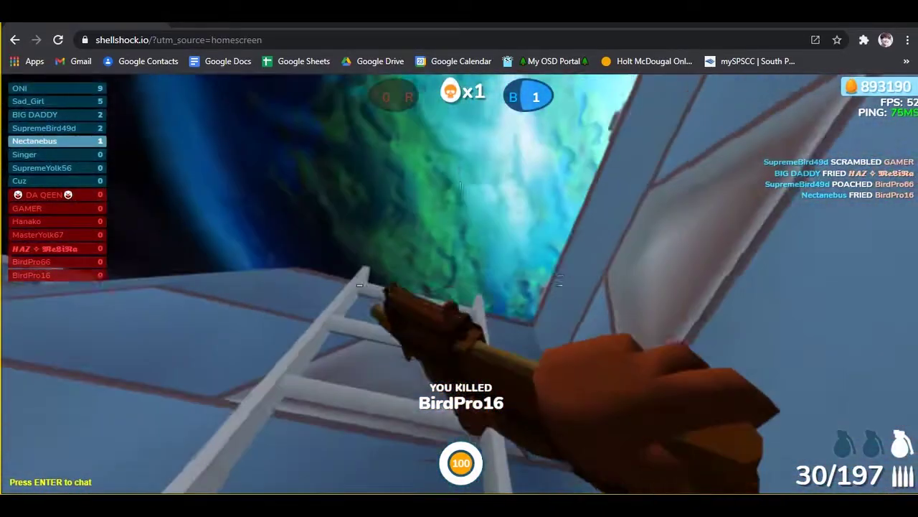
key("r")
key("w")
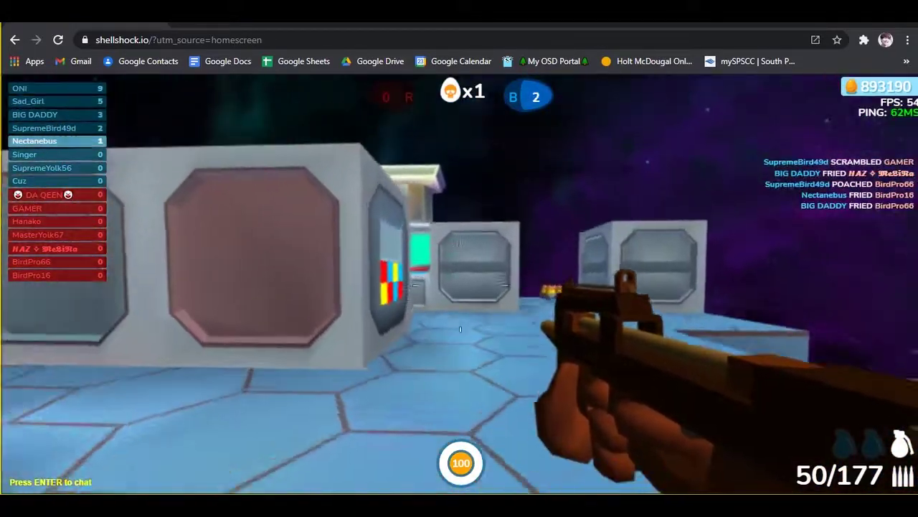
key("w")
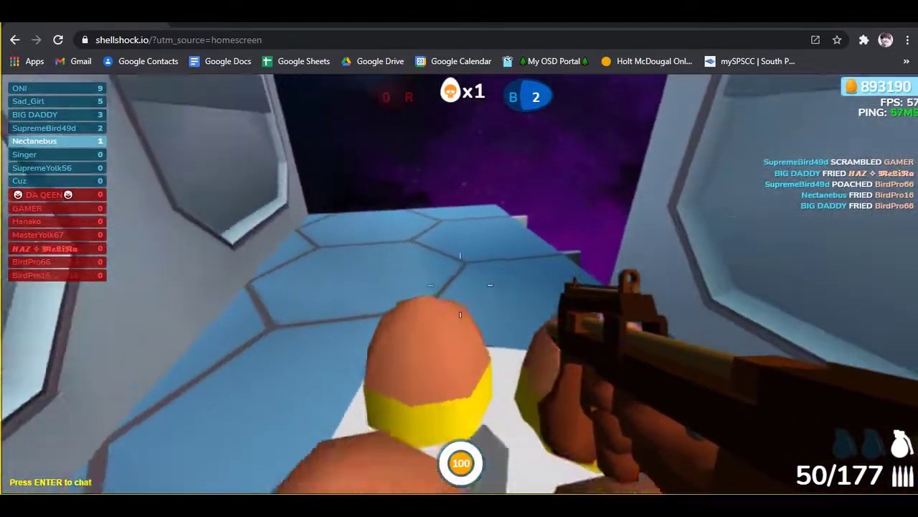
key("w")
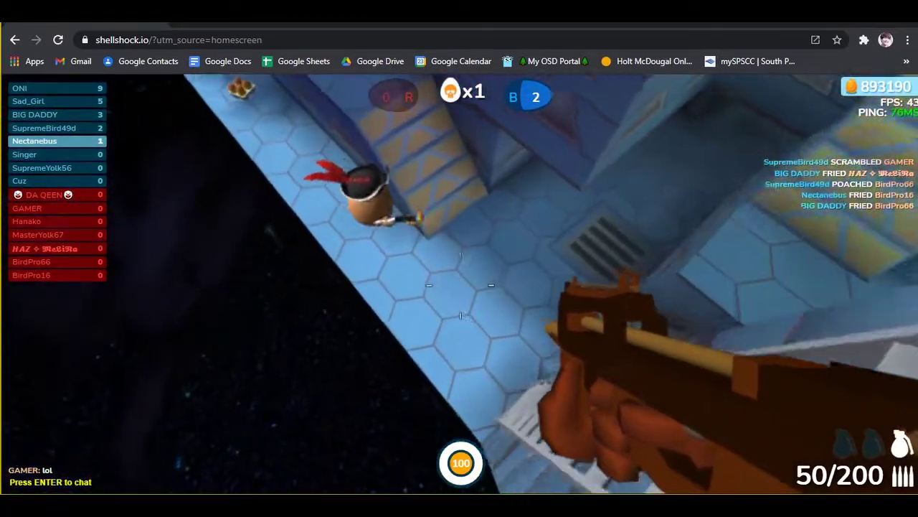
Shoot the enemy in the black and red hat, climb the ladder and fire at the enemy between the crates
left_click(461, 285)
left_click(461, 285)
left_click(461, 285)
left_click(460, 285)
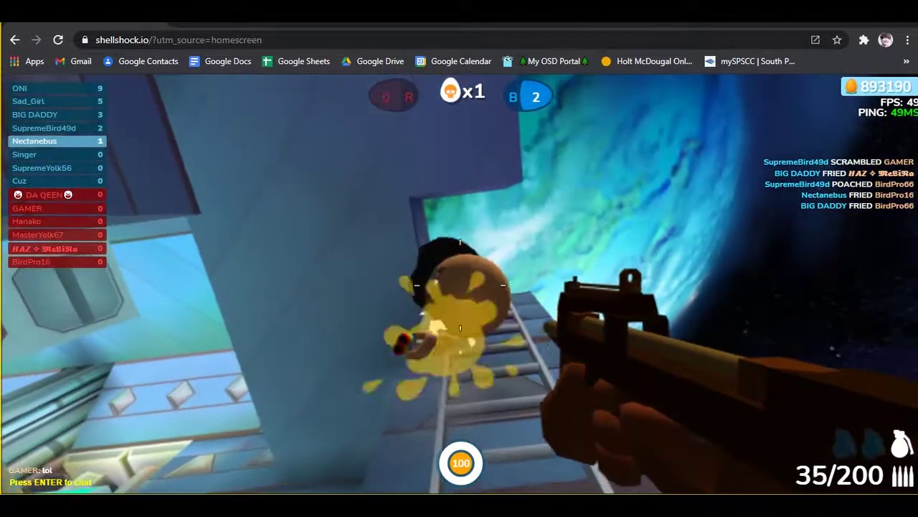
left_click(461, 284)
key("w")
key("w")
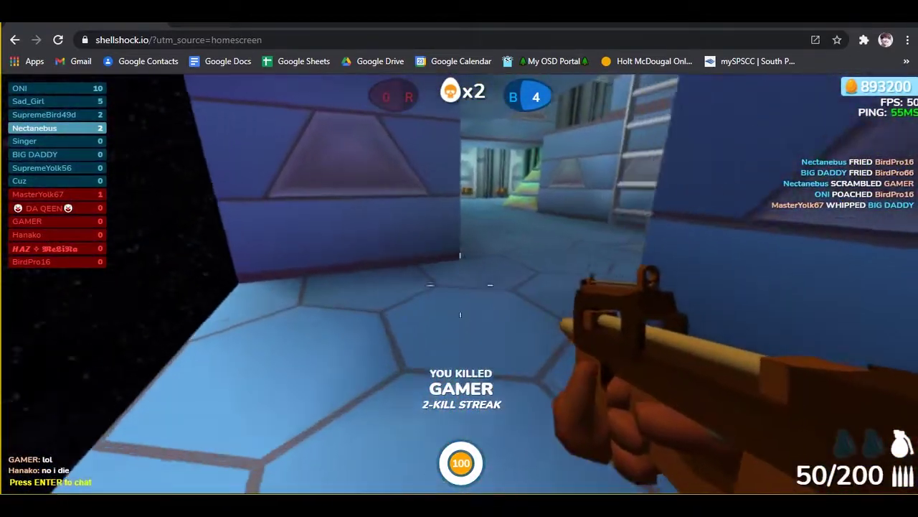
key("s")
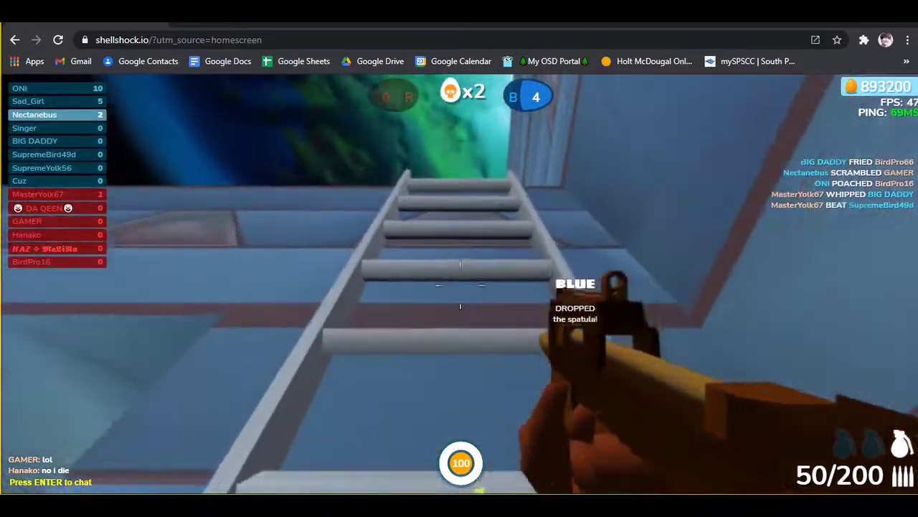
key("w")
key("w")
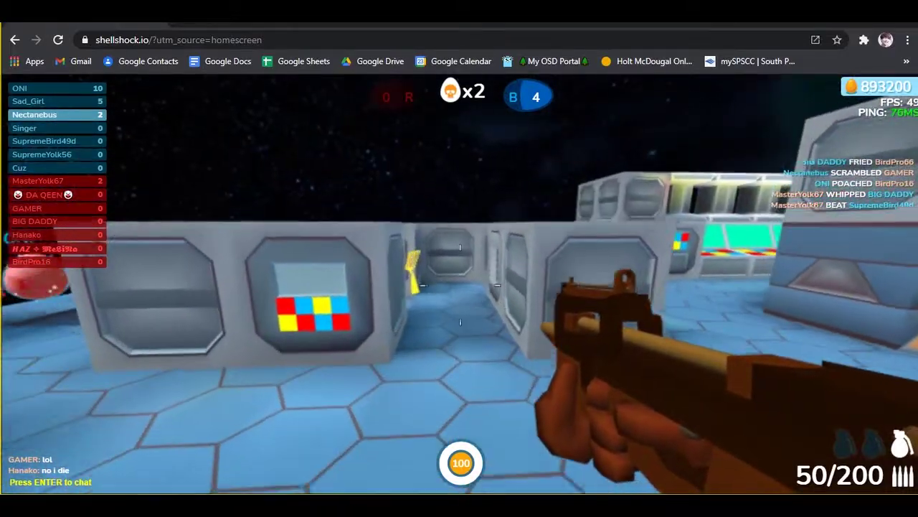
key("w")
left_click(460, 285)
left_click(460, 285)
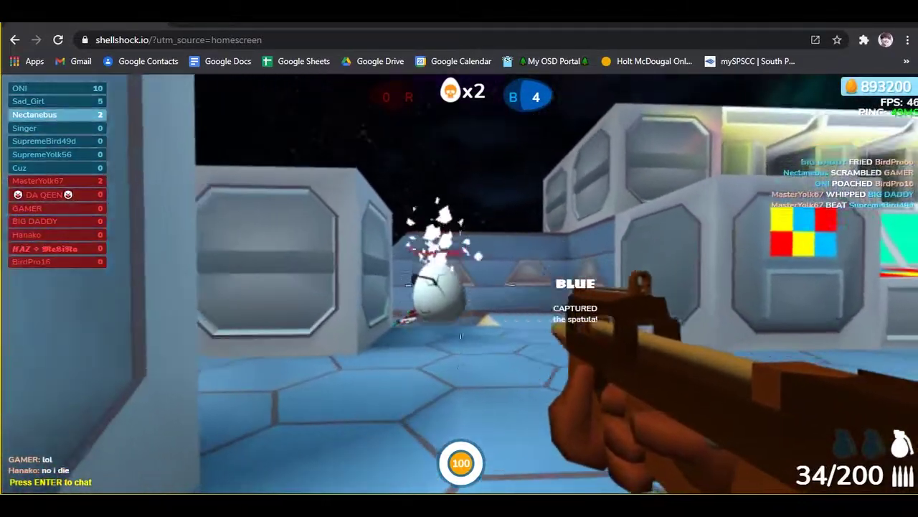
left_click(460, 286)
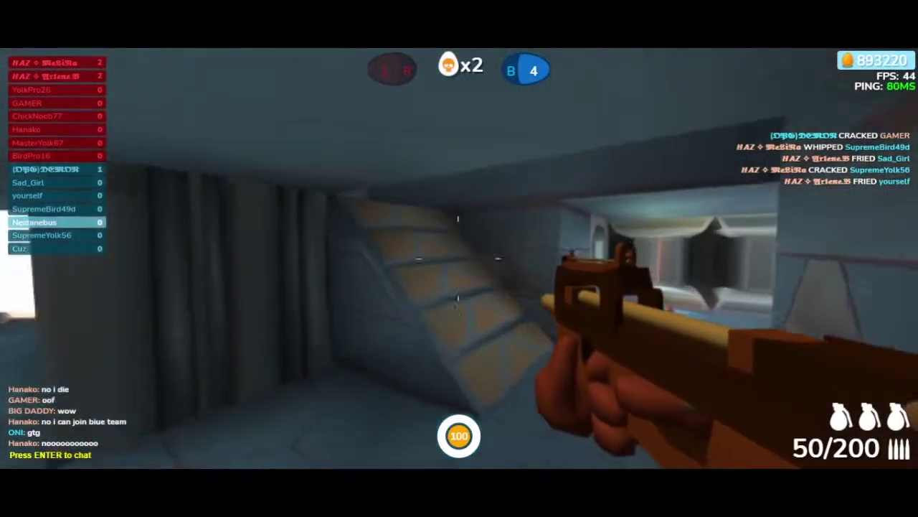
Run through the corridor and up the yellow ramps in the full-screen match, firing at enemies to observe the frame rate
key("w")
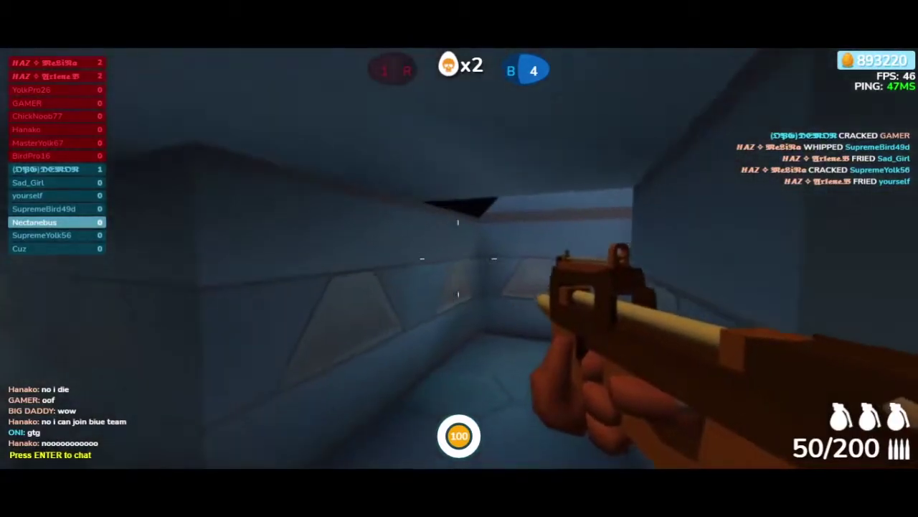
key("w")
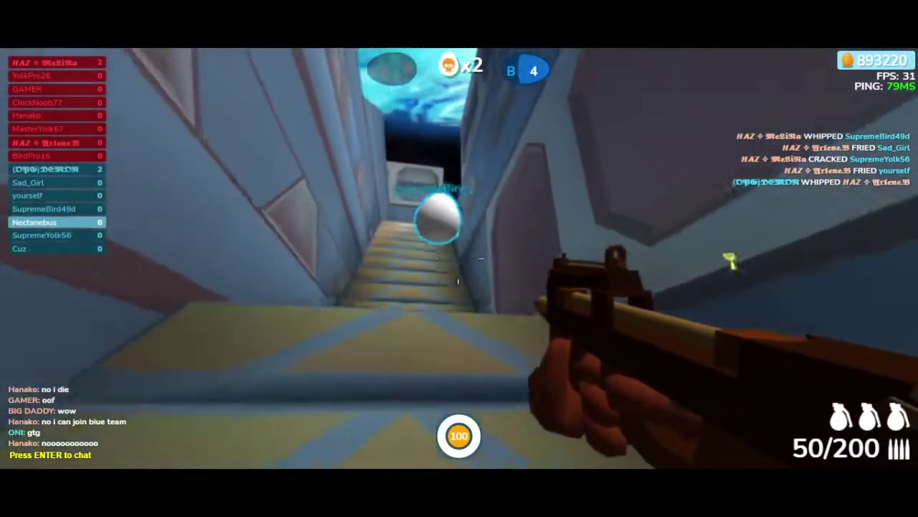
key("w")
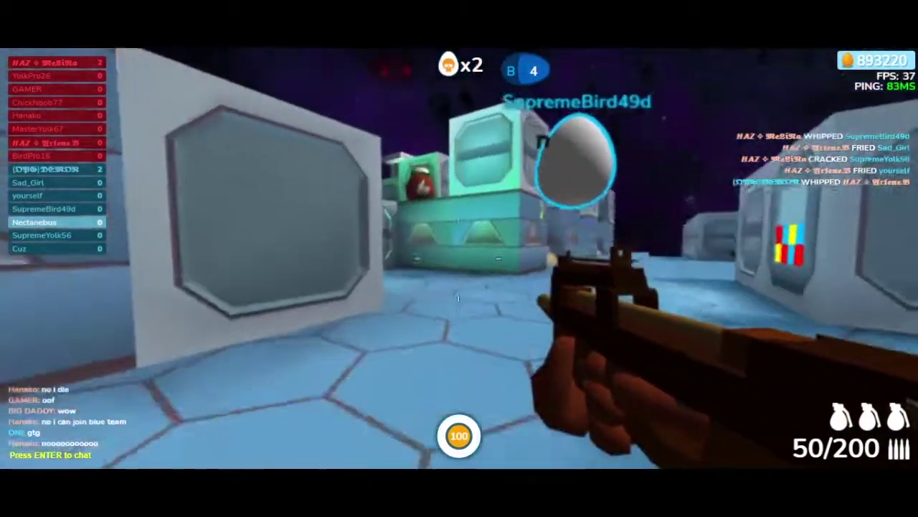
left_click(459, 258)
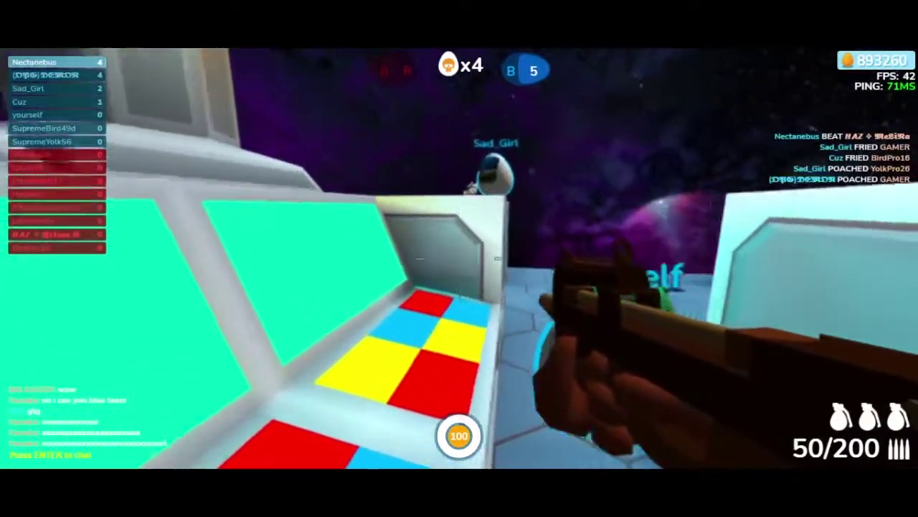
key("w")
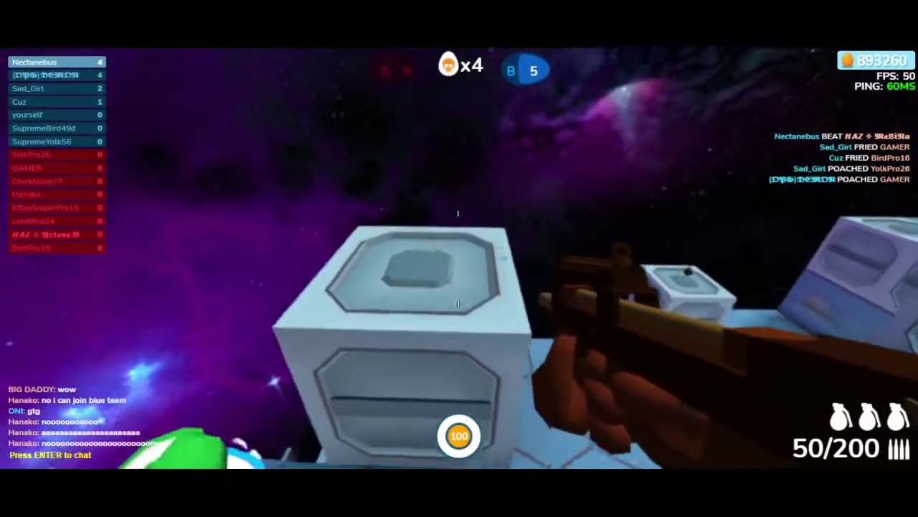
key("w")
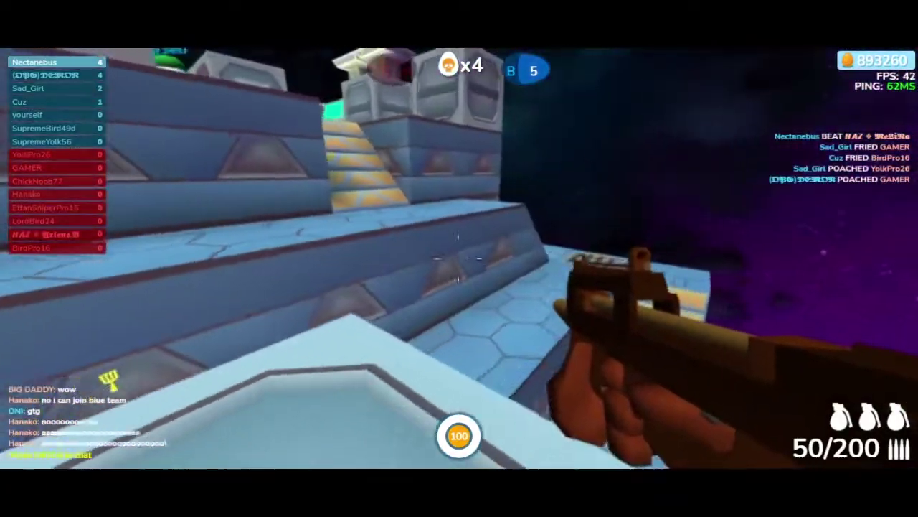
key("w")
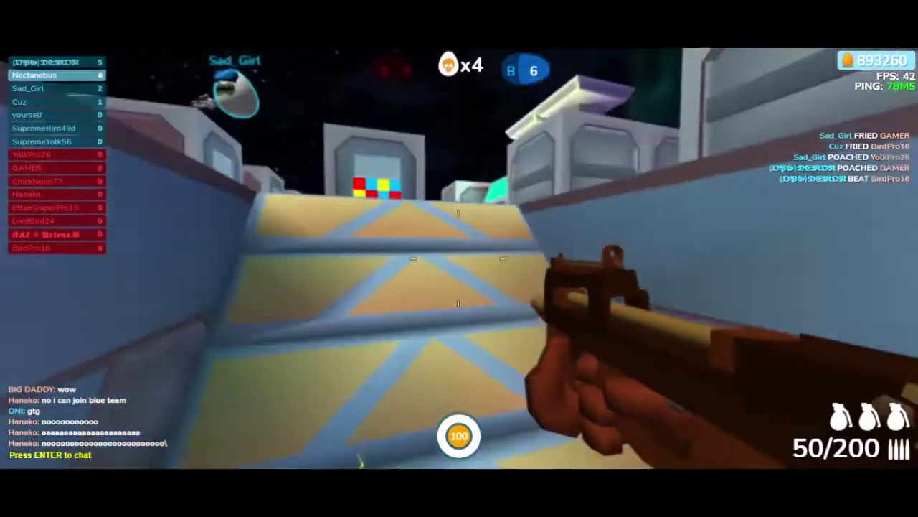
key("w")
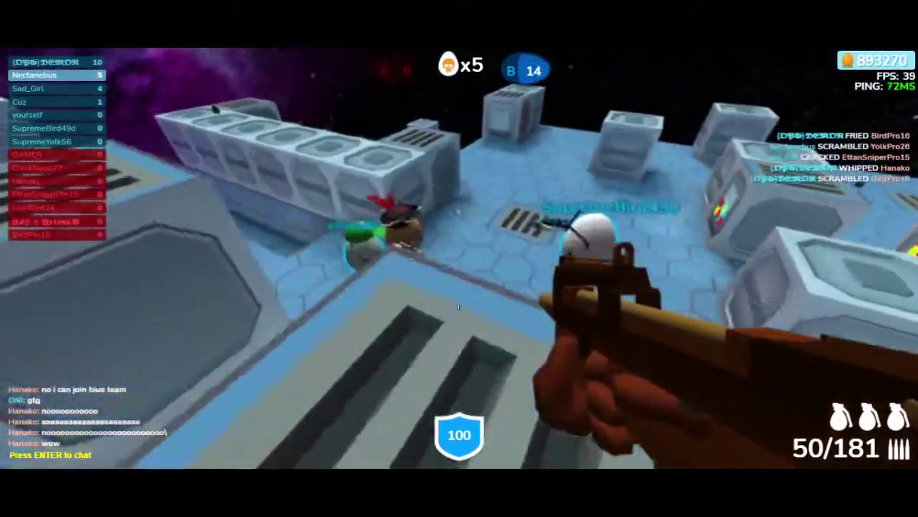
Shoot the enemy below the raised grate, reload and cross the crates back to the yellow ramp
left_click_drag(457, 307, 459, 323)
key("q")
key("q")
key("w")
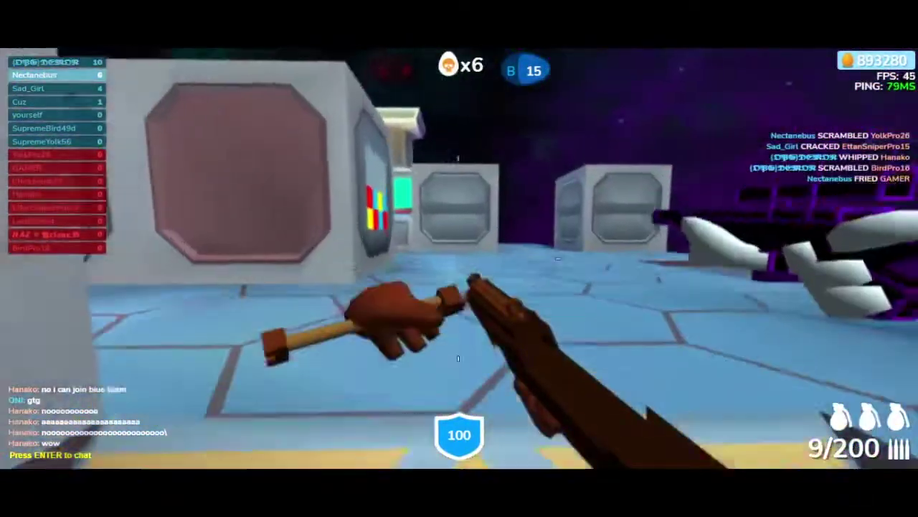
key("r")
key("w")
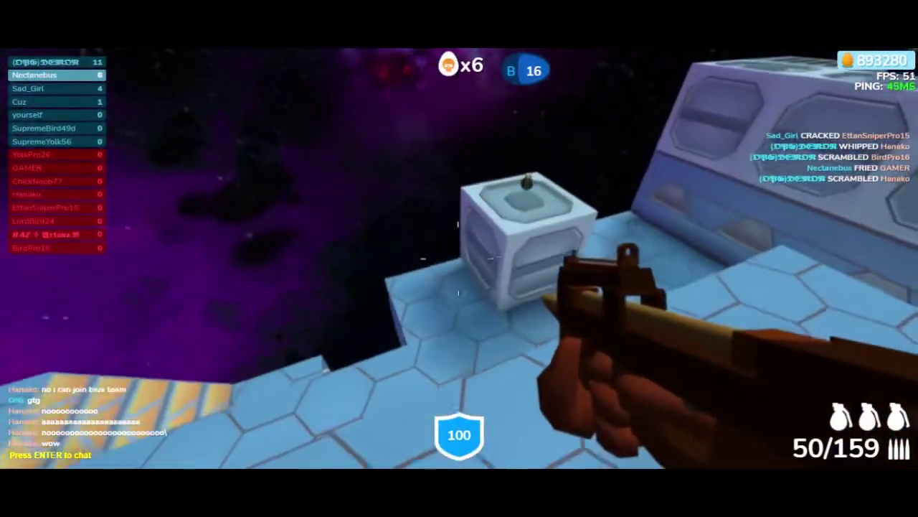
key("w")
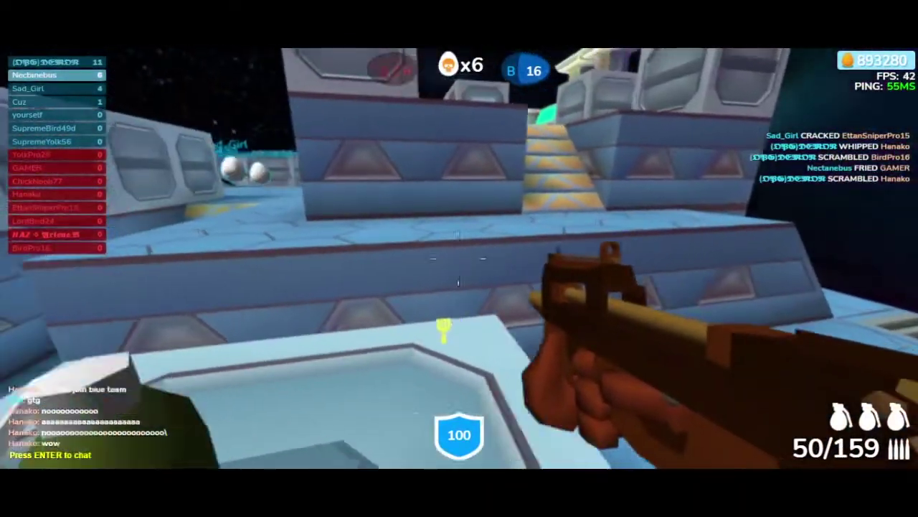
key("w")
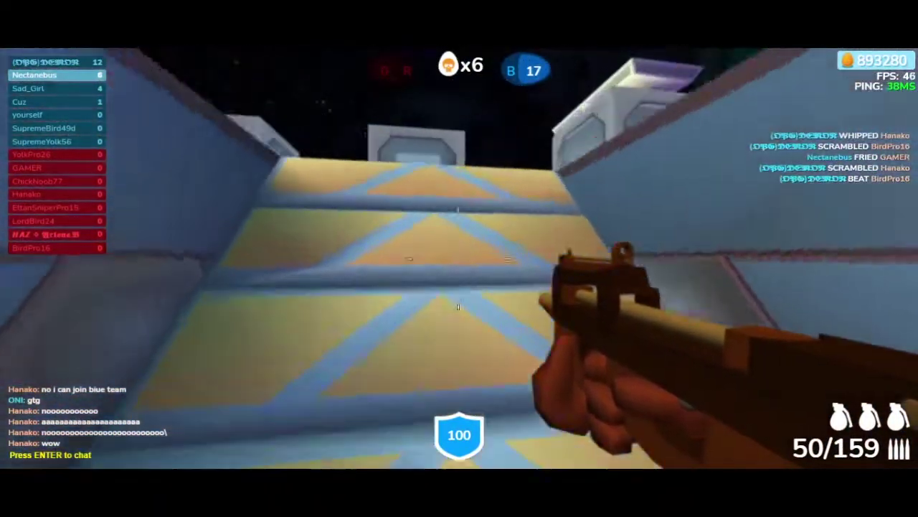
key("w")
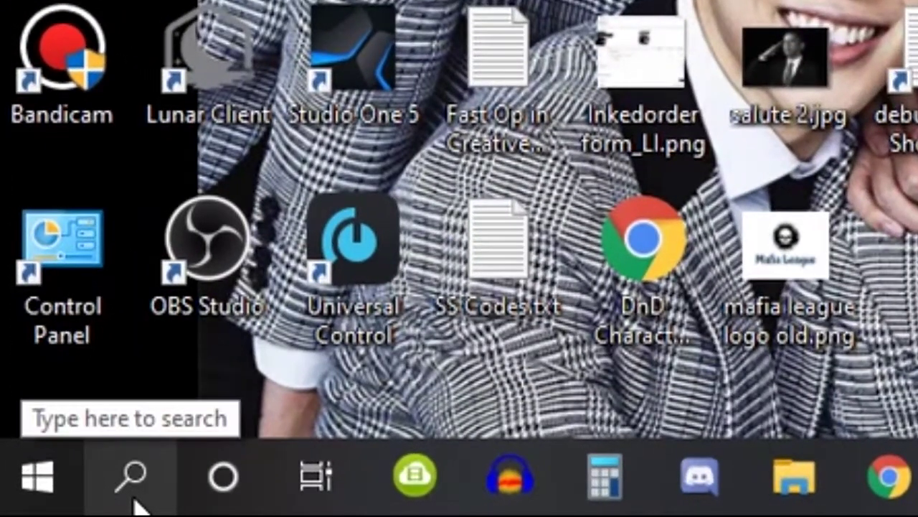
Search Windows for "myp", open the properties of This PC and go to its advanced system settings
left_click(51, 506)
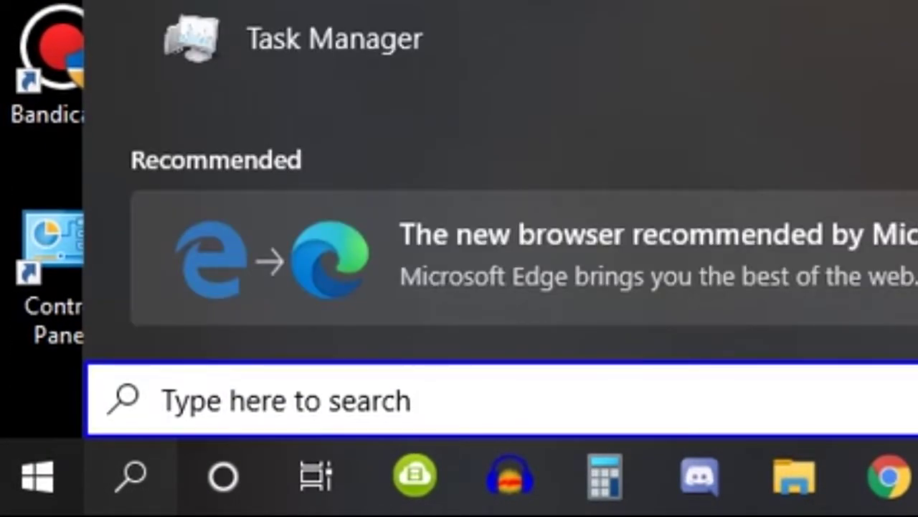
type("my")
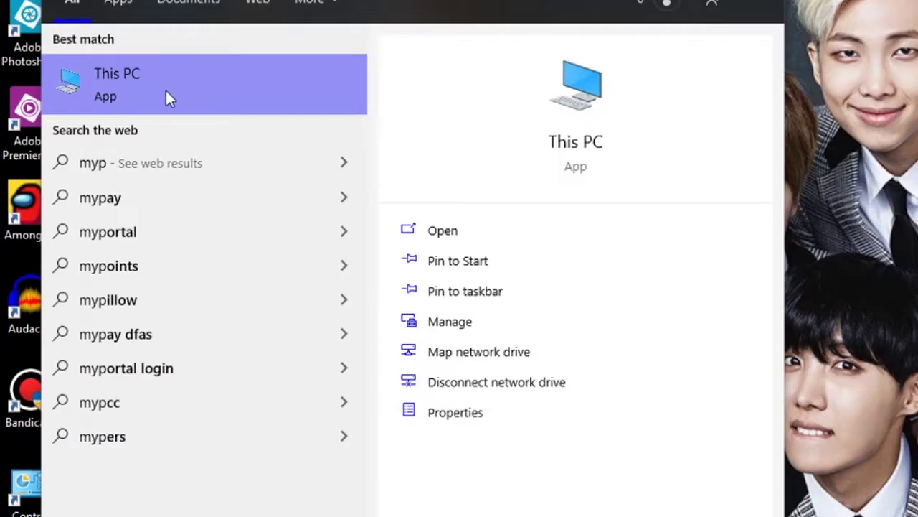
right_click(208, 91)
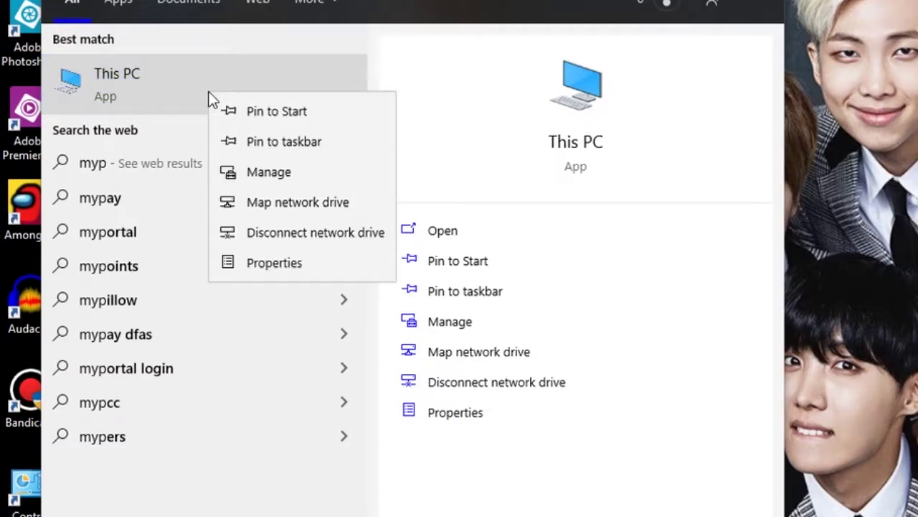
left_click(280, 267)
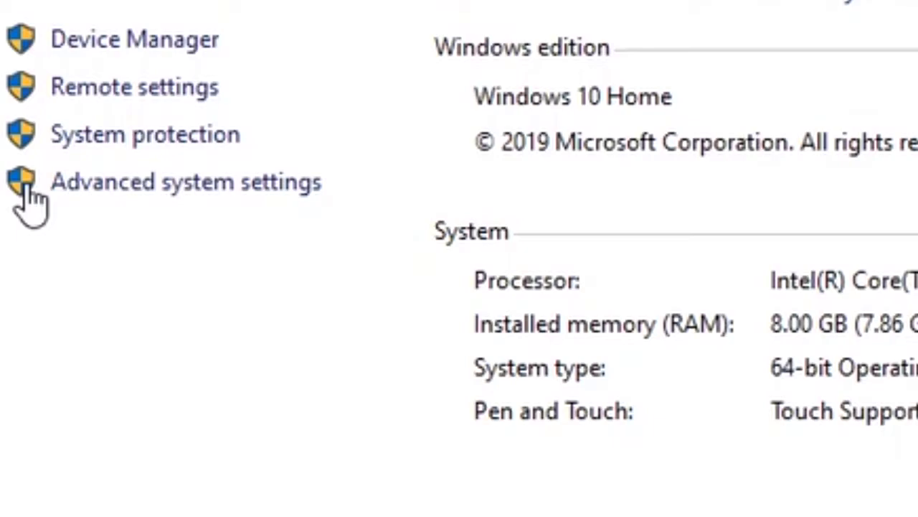
left_click(89, 185)
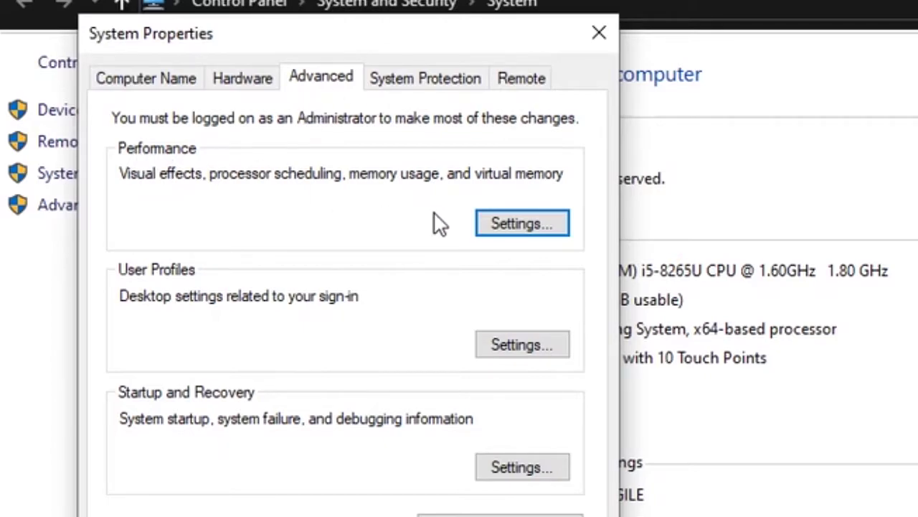
Set the Windows performance options to "Adjust for best performance" and confirm the change
left_click(512, 225)
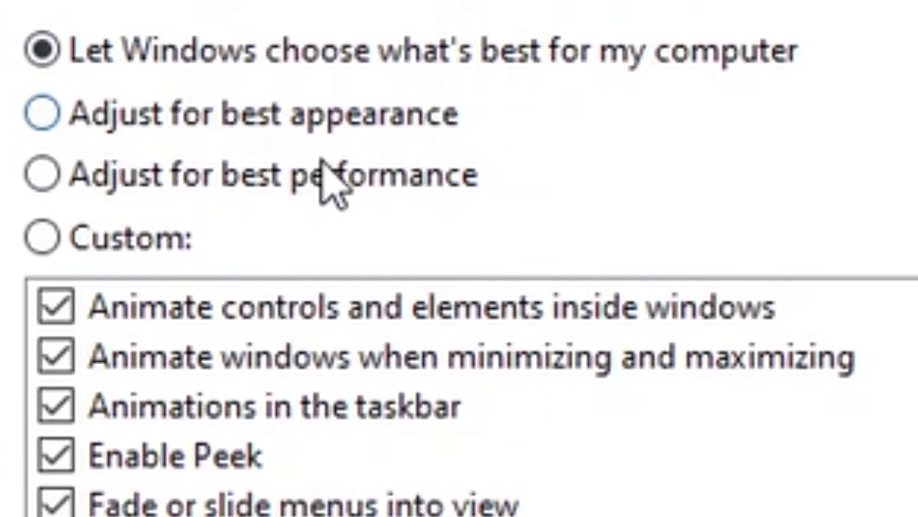
left_click(349, 202)
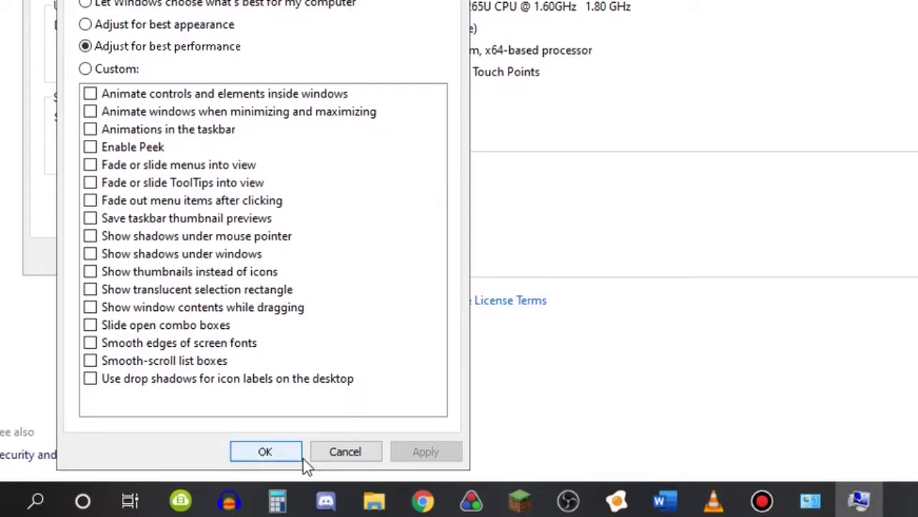
left_click(262, 452)
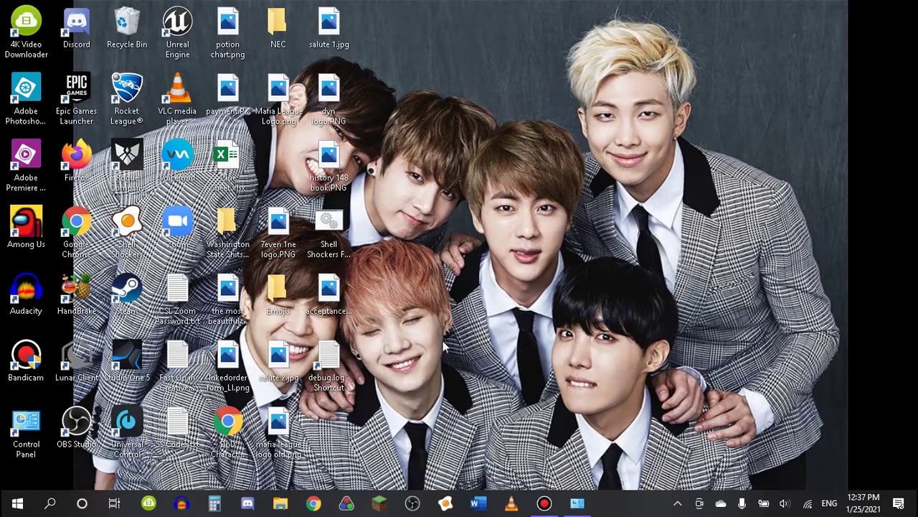
Reopen the performance options, apply "Let Windows choose what's best for my computer", and close all system windows
left_click(578, 503)
left_click(64, 135)
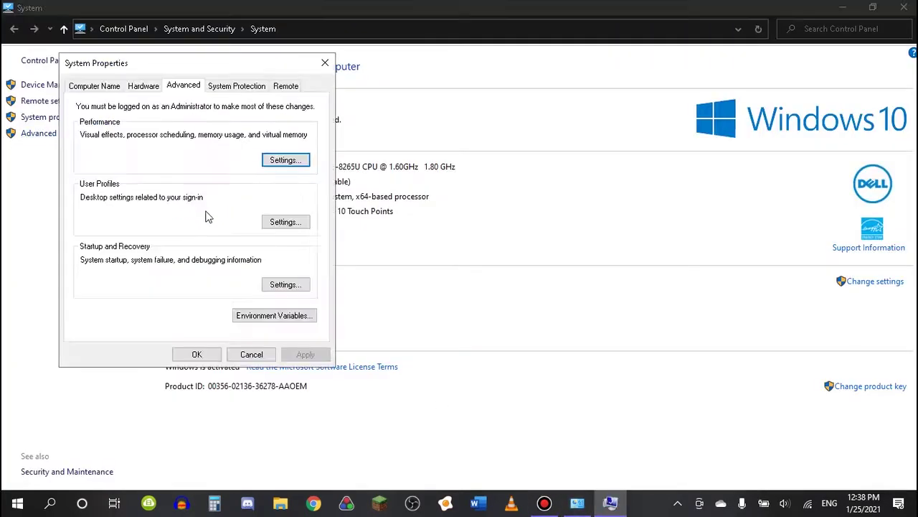
left_click(274, 159)
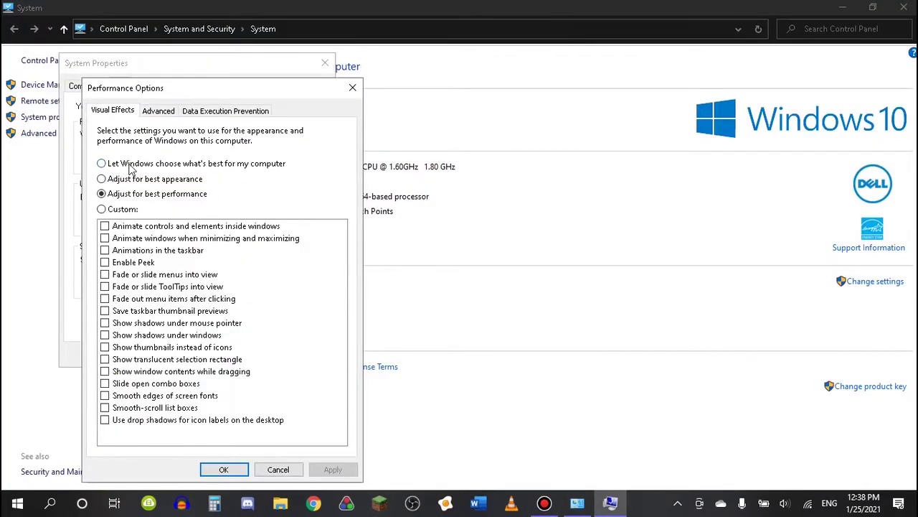
left_click(101, 164)
left_click(328, 470)
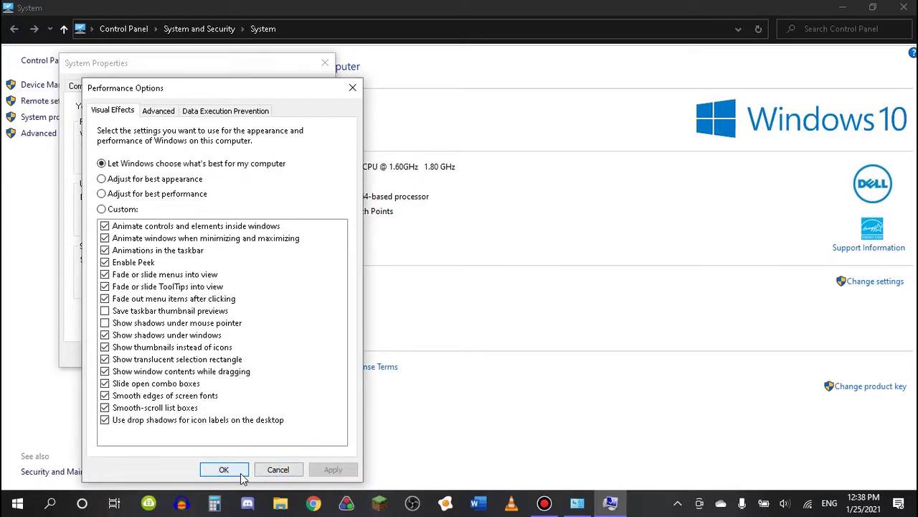
left_click(240, 473)
left_click(215, 355)
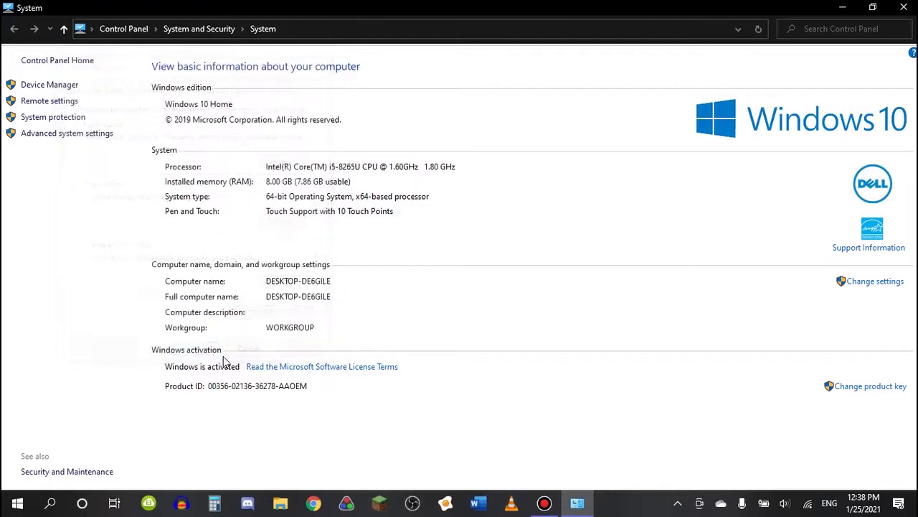
left_click(903, 7)
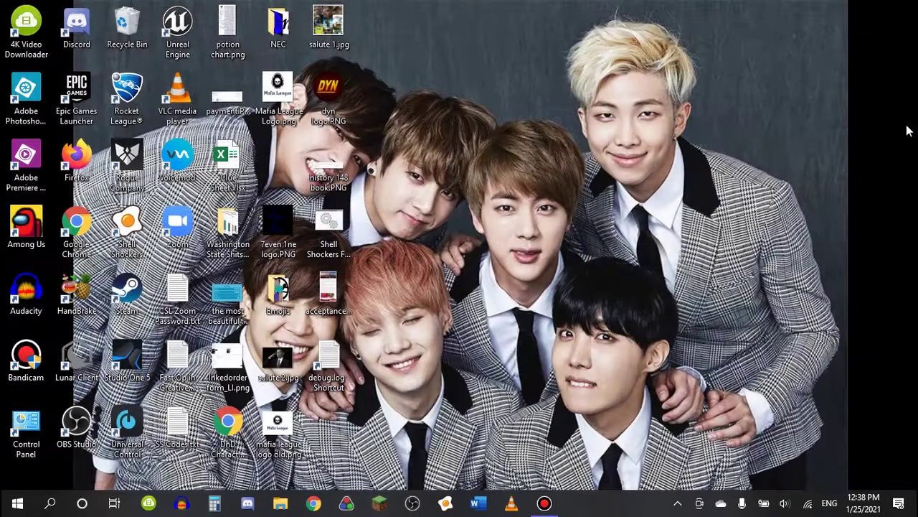